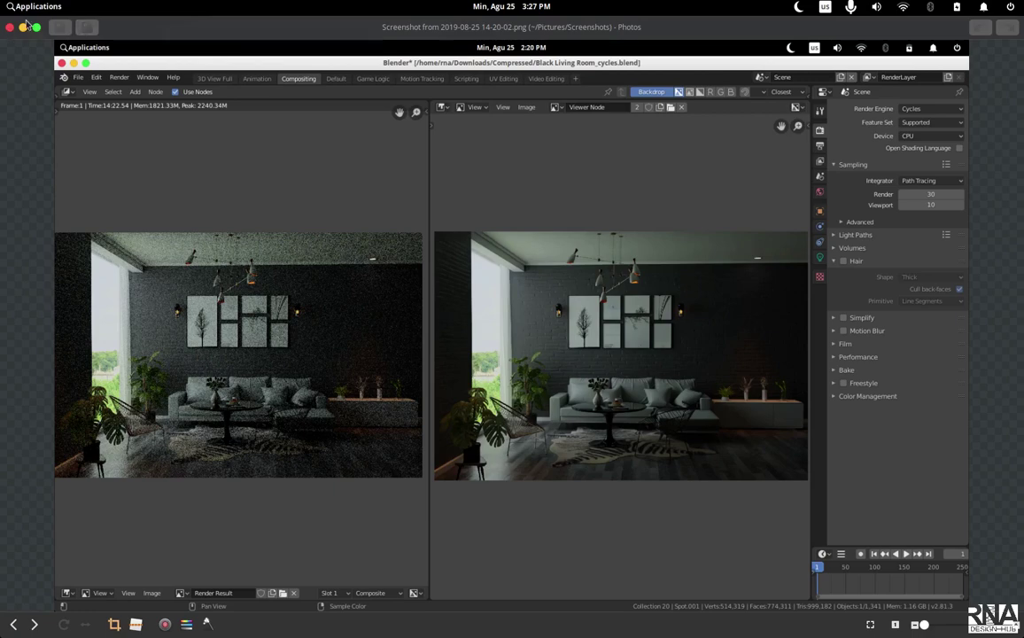
Close the Photos screenshot comparing the noisy and clean living room renders.
click(9, 28)
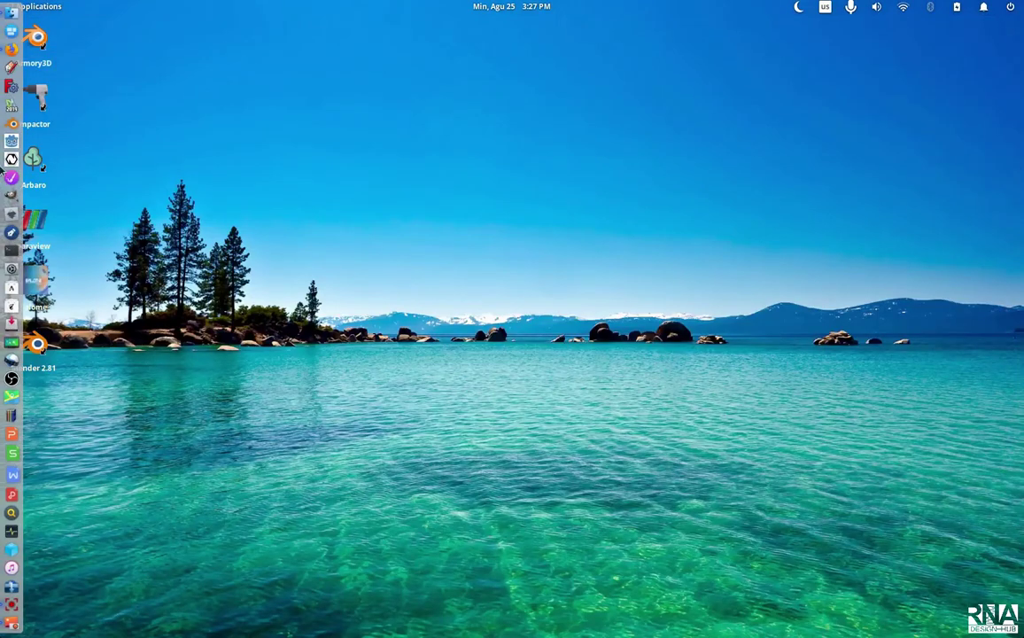
Bring up Firefox and subscribe to RNA Design Hub with new-video notifications on.
click(12, 53)
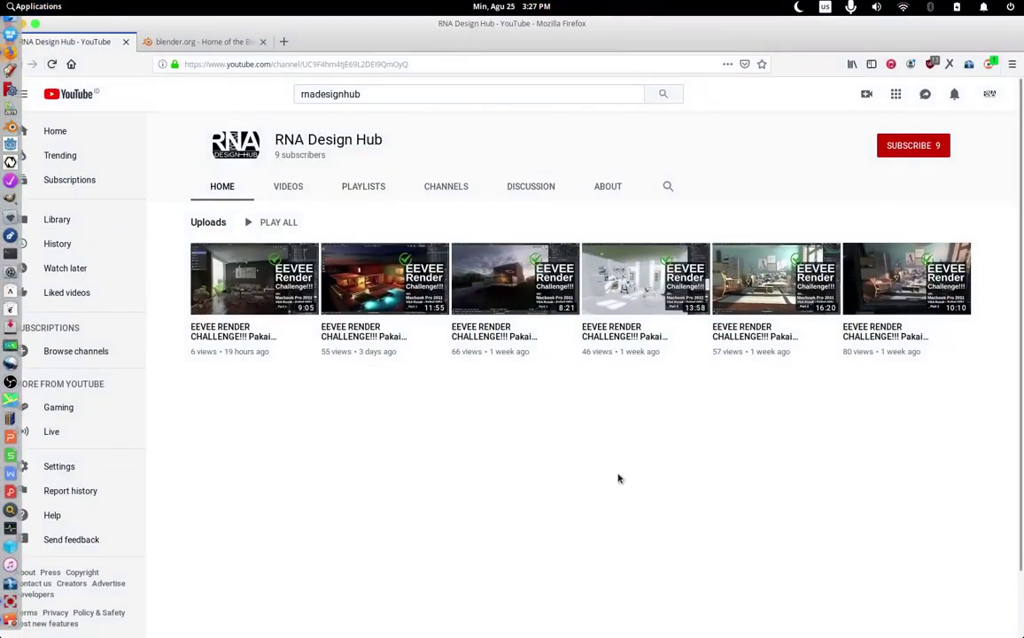
click(905, 153)
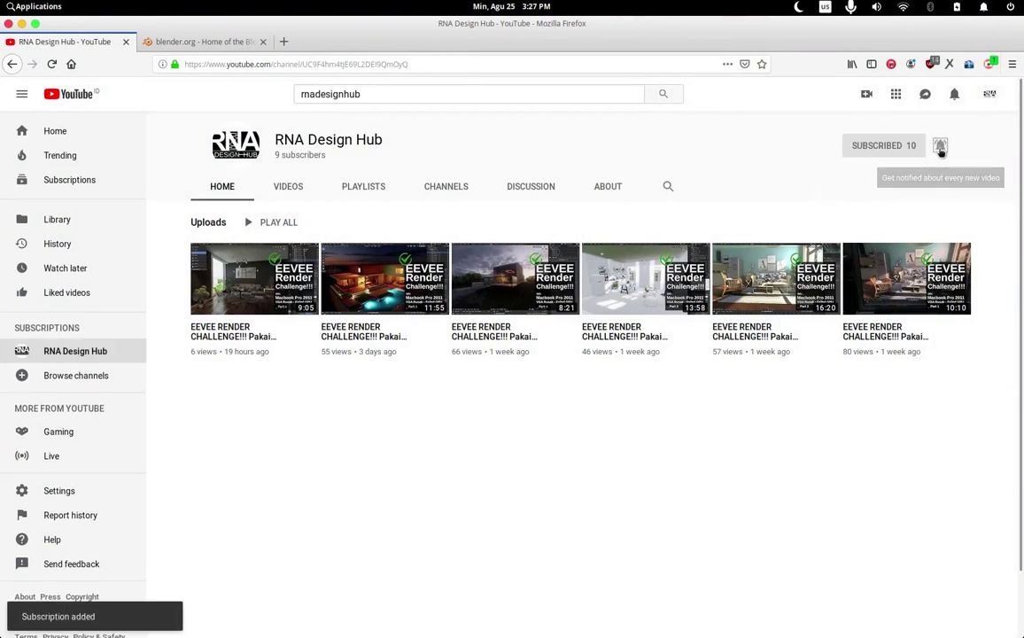
click(941, 149)
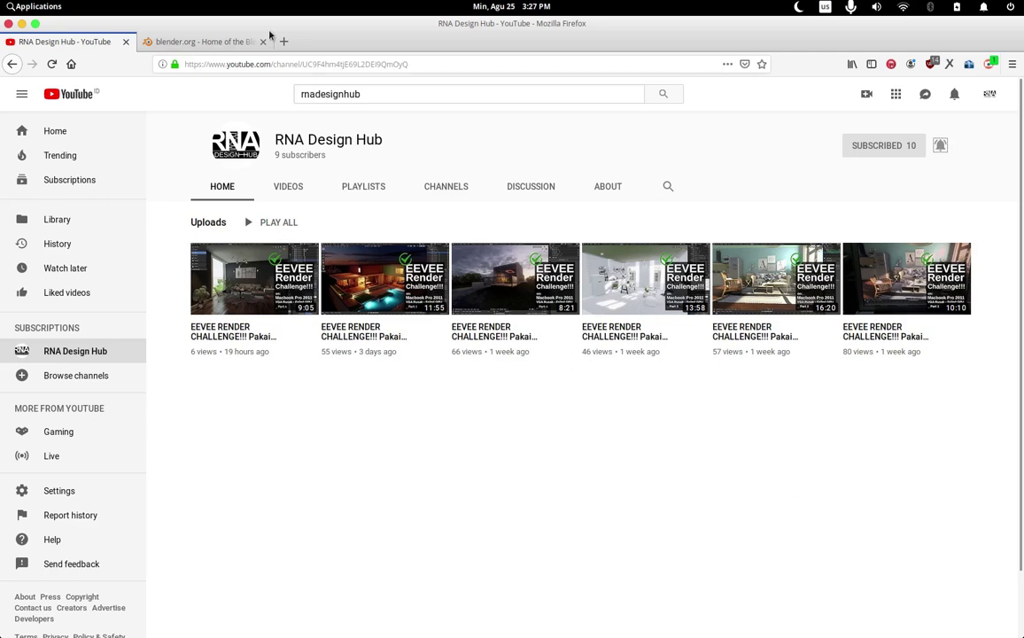
Go from the blender.org homepage to the Blender Download page.
click(209, 42)
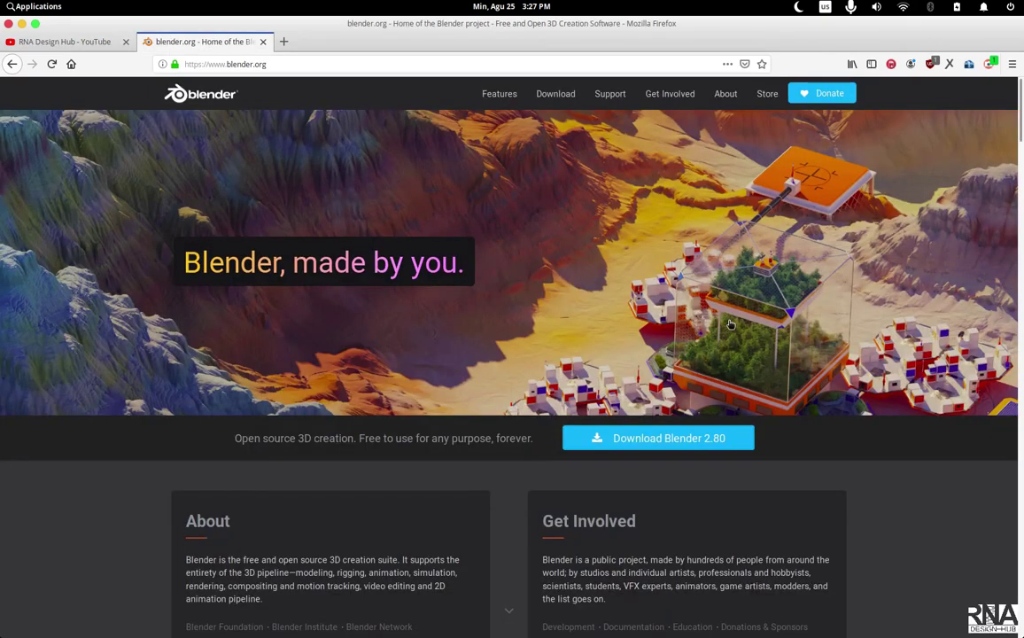
scroll(709, 319, down, 1)
scroll(729, 326, up, 1)
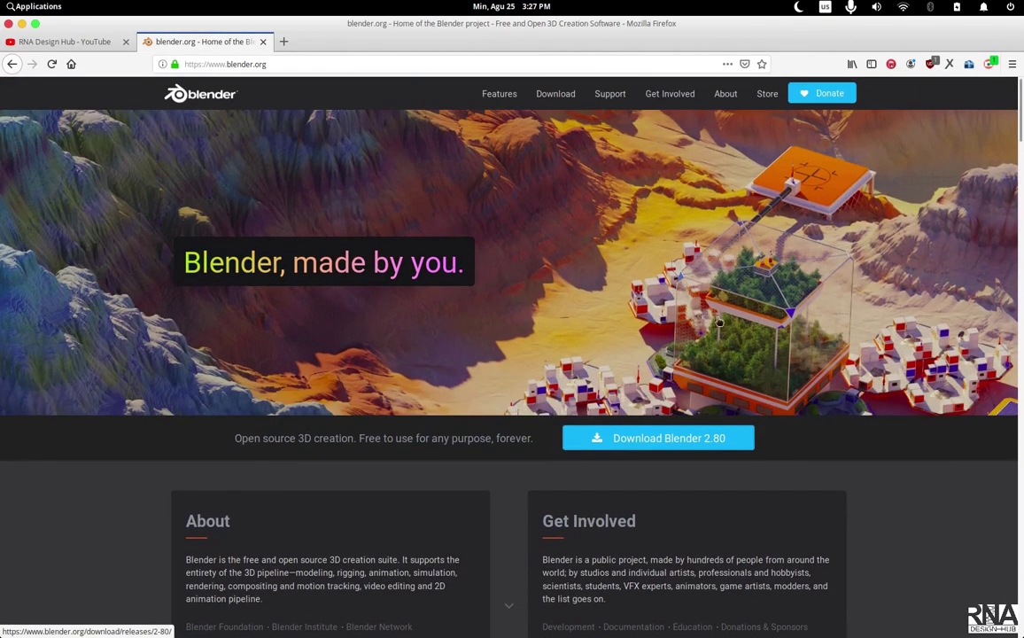
click(238, 64)
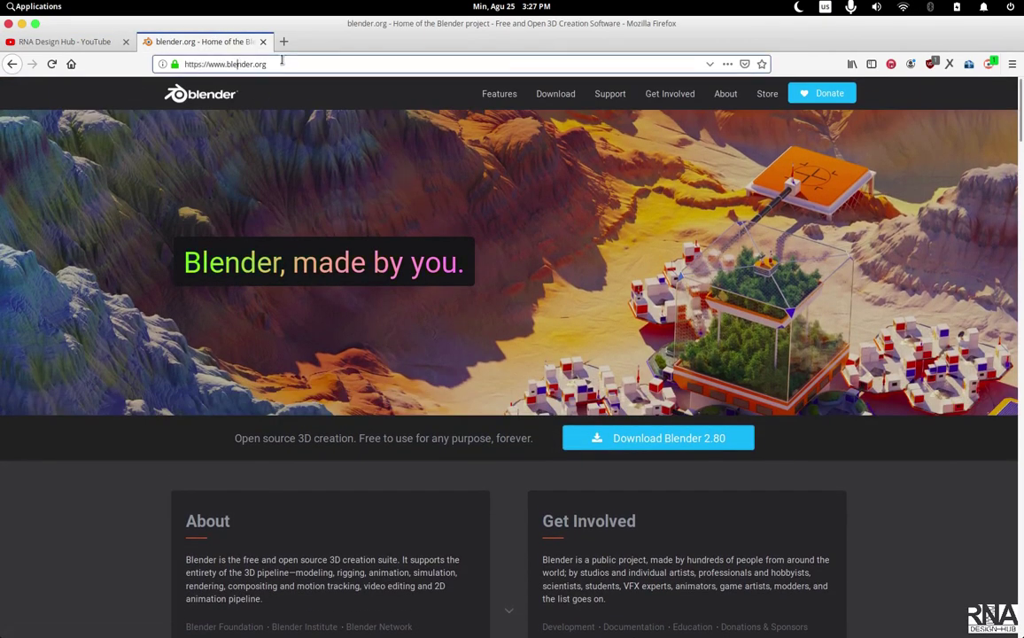
click(843, 496)
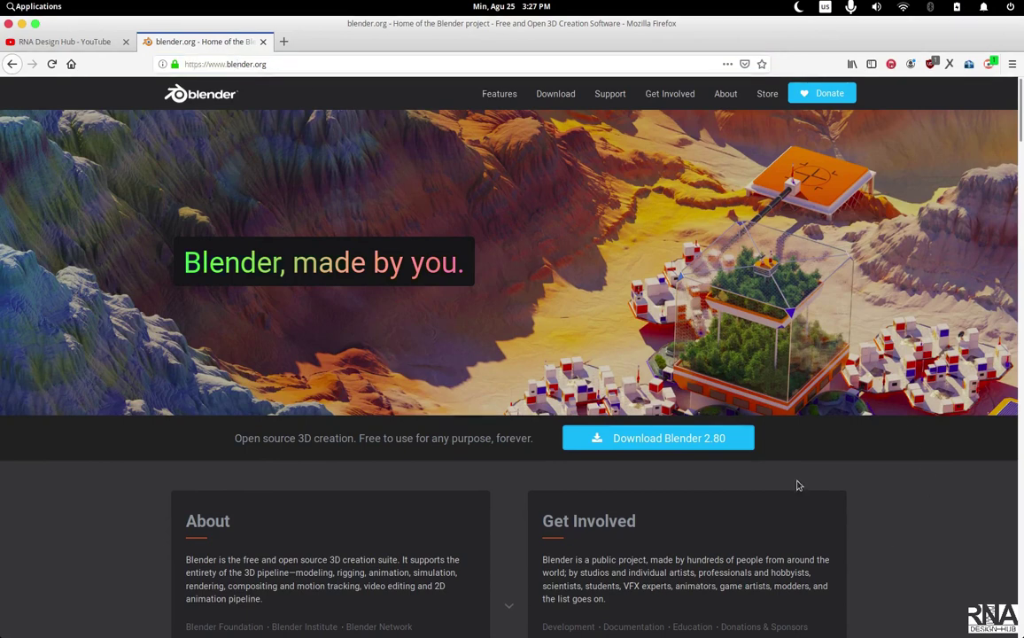
click(543, 100)
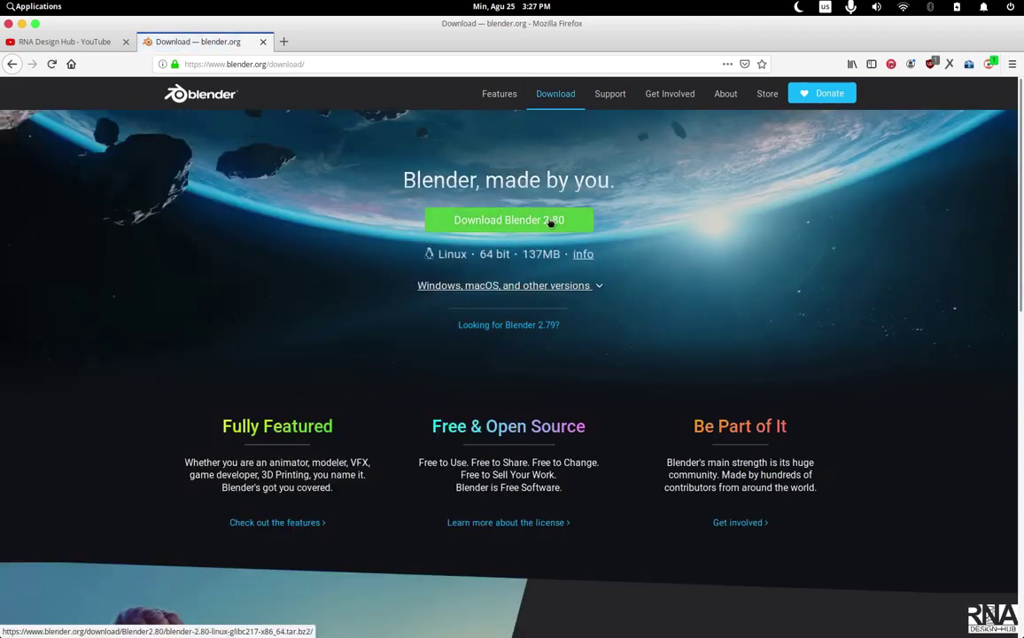
Scroll down the Download page and open Get Blender Experimental.
scroll(672, 360, down, 3)
scroll(673, 360, down, 3)
scroll(672, 363, down, 4)
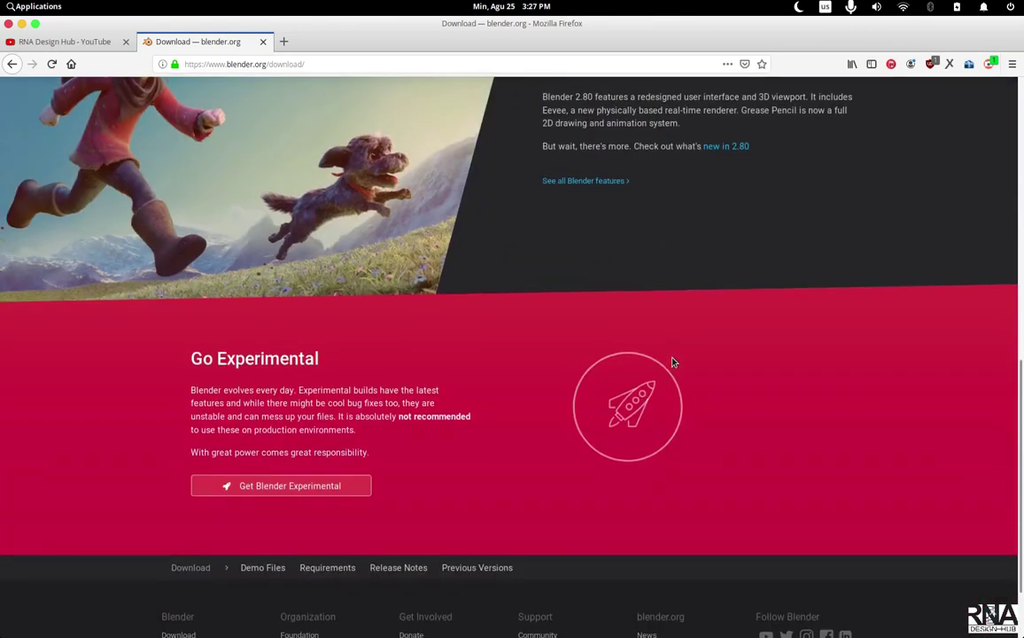
scroll(673, 362, down, 2)
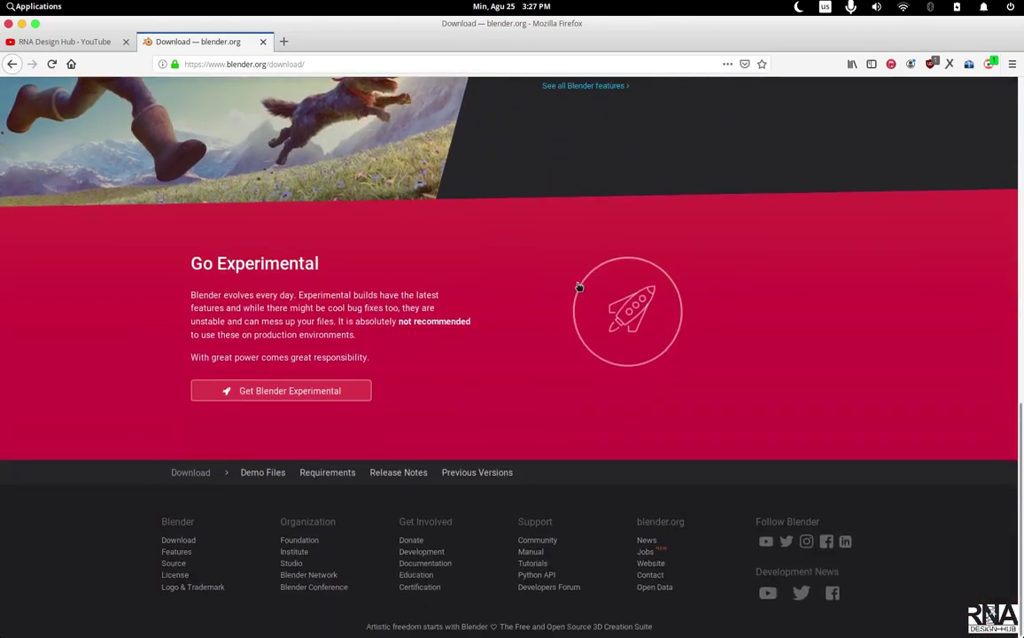
click(266, 395)
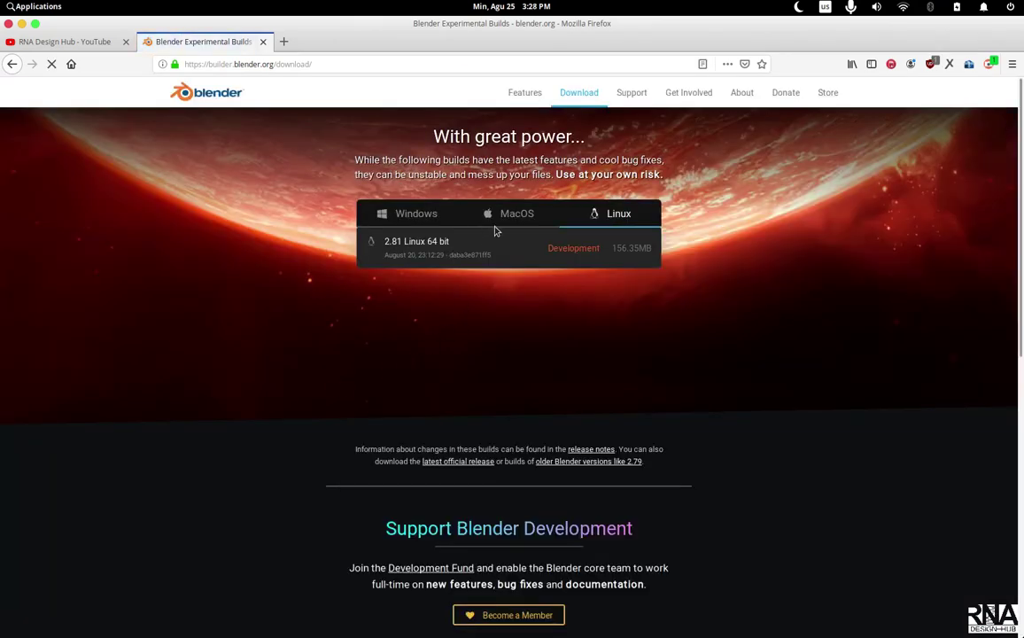
Compare the Windows, macOS and Linux experimental builds.
click(410, 217)
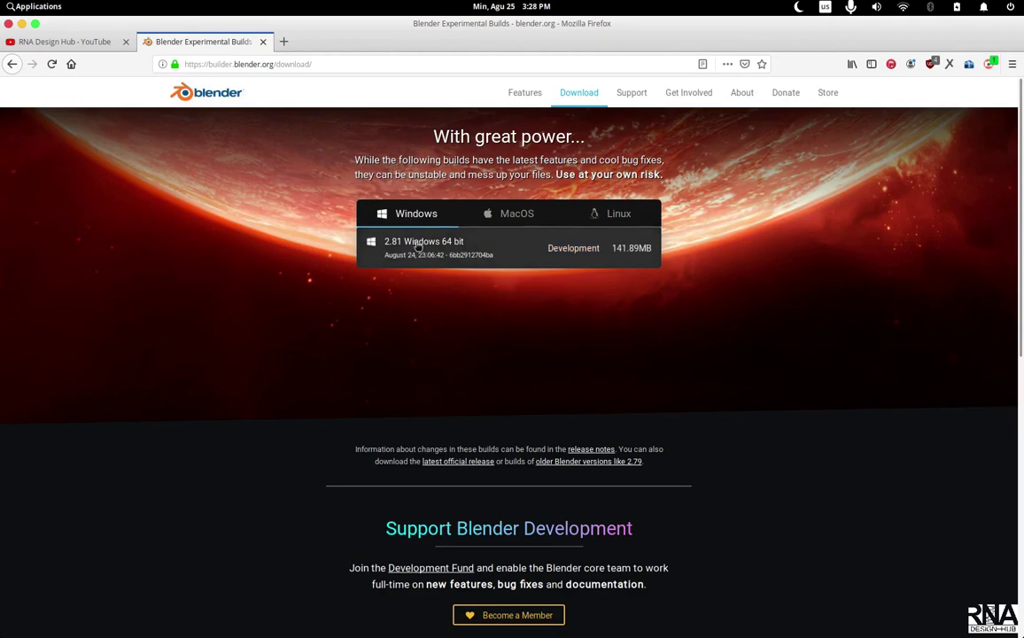
click(506, 213)
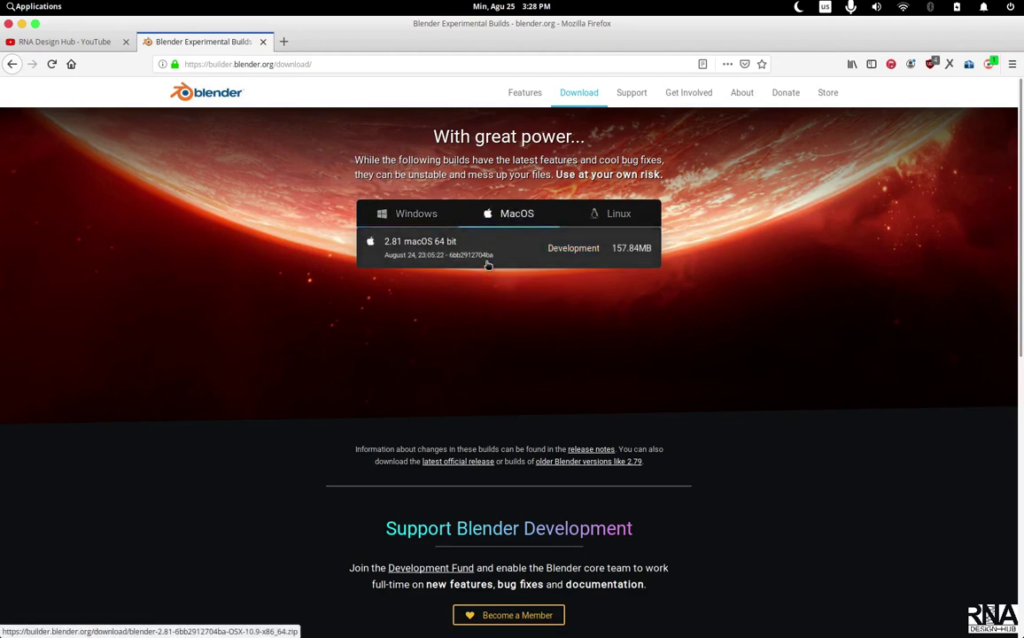
click(606, 218)
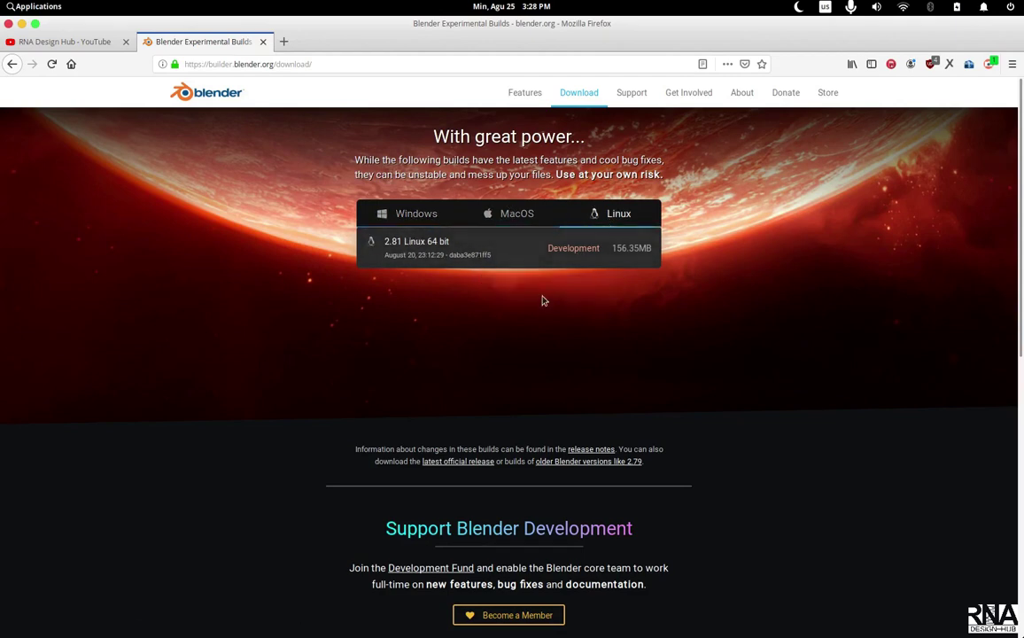
Download the 2.81 Linux 64 bit build, then minimize Firefox.
click(442, 249)
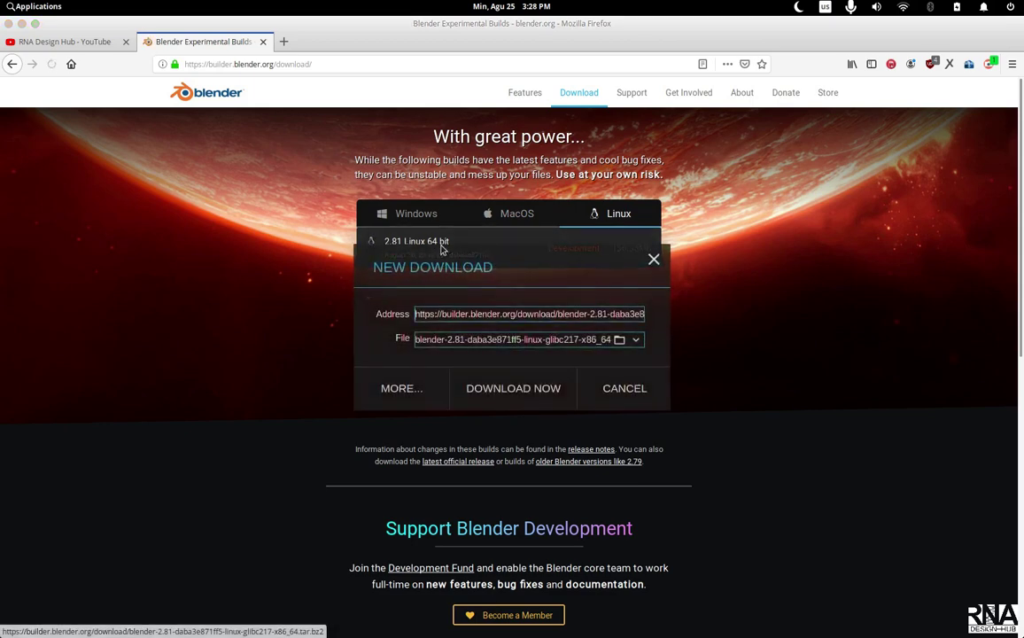
click(509, 386)
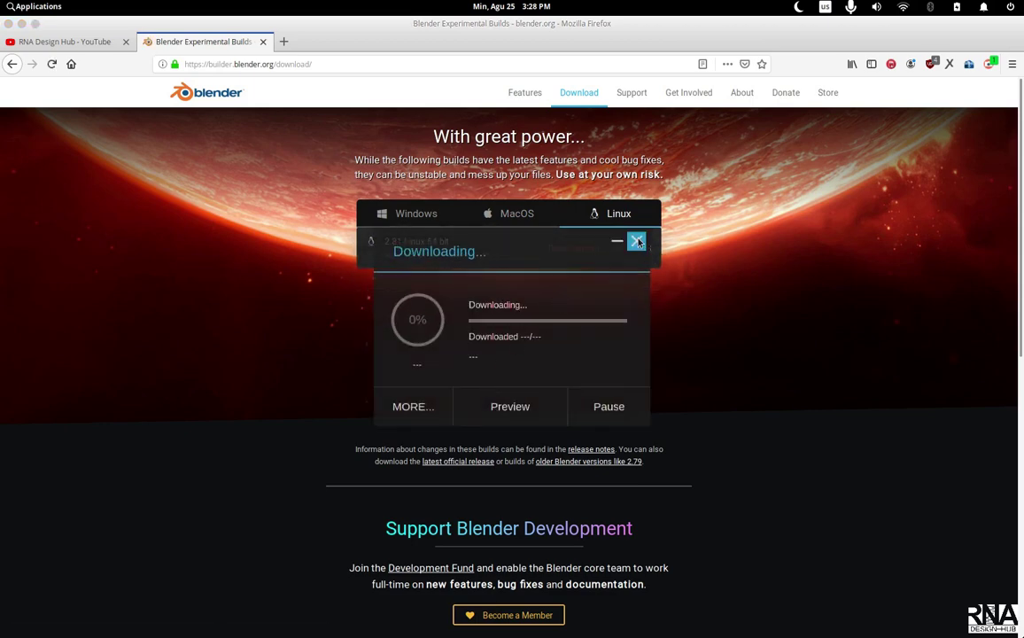
click(637, 240)
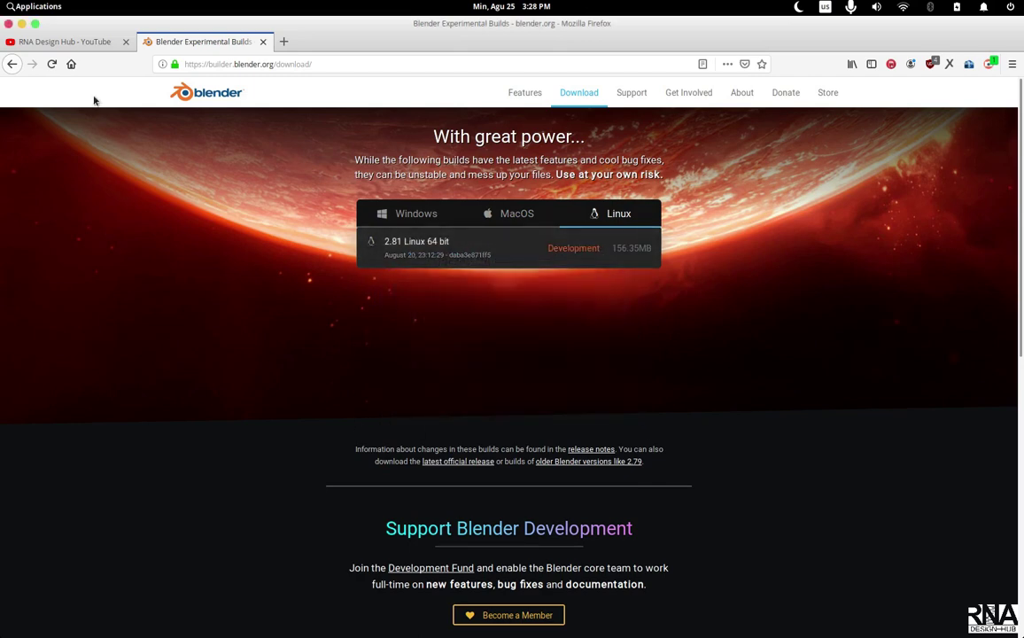
click(27, 25)
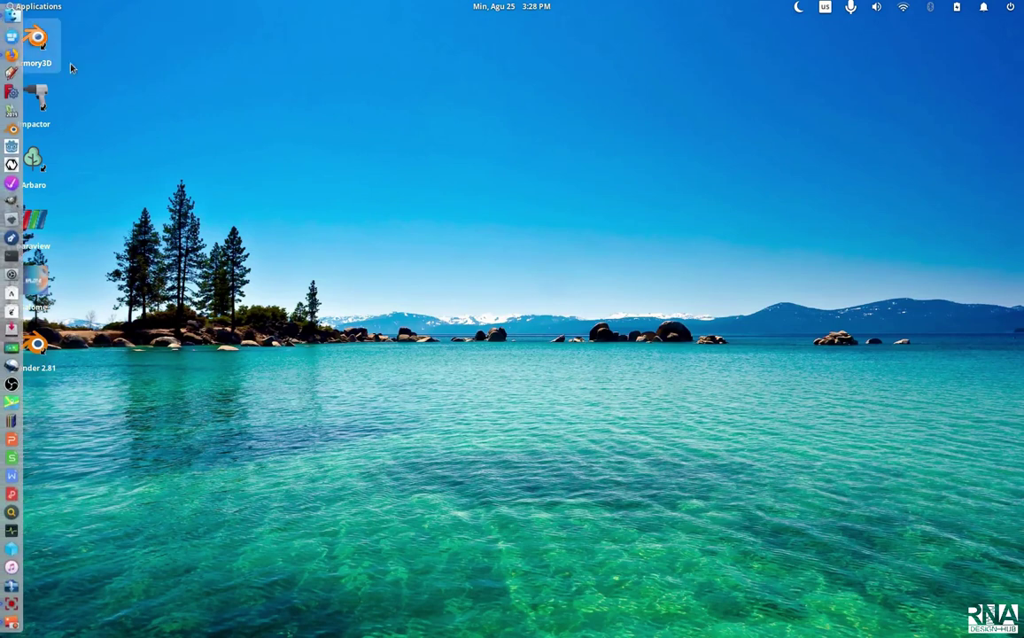
Launch Blender 2.81 from its desktop icon, then return Firefox to the RNA Design Hub channel.
click(35, 344)
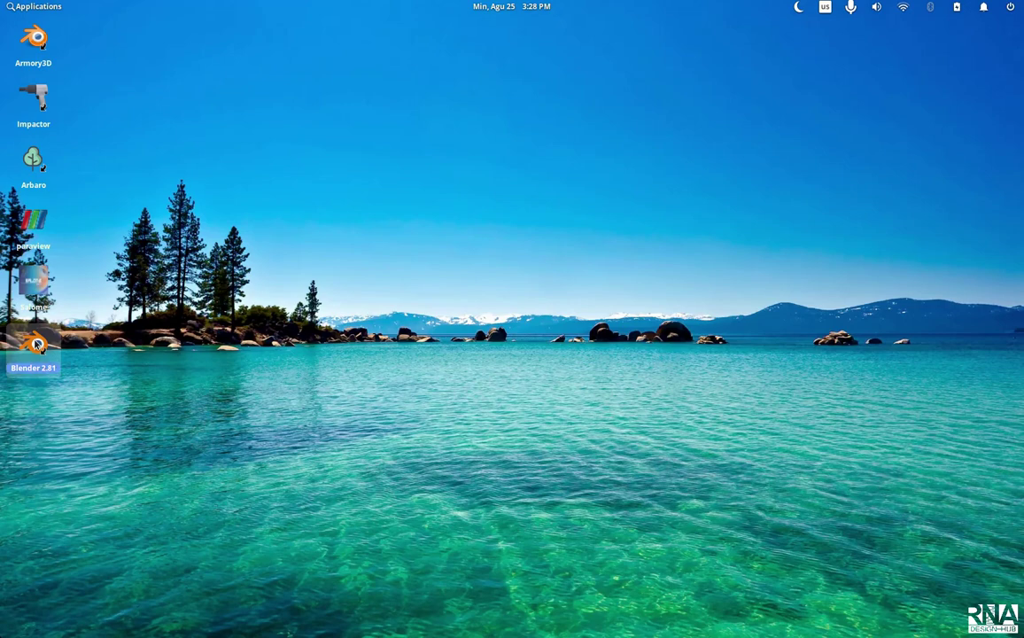
double_click(35, 344)
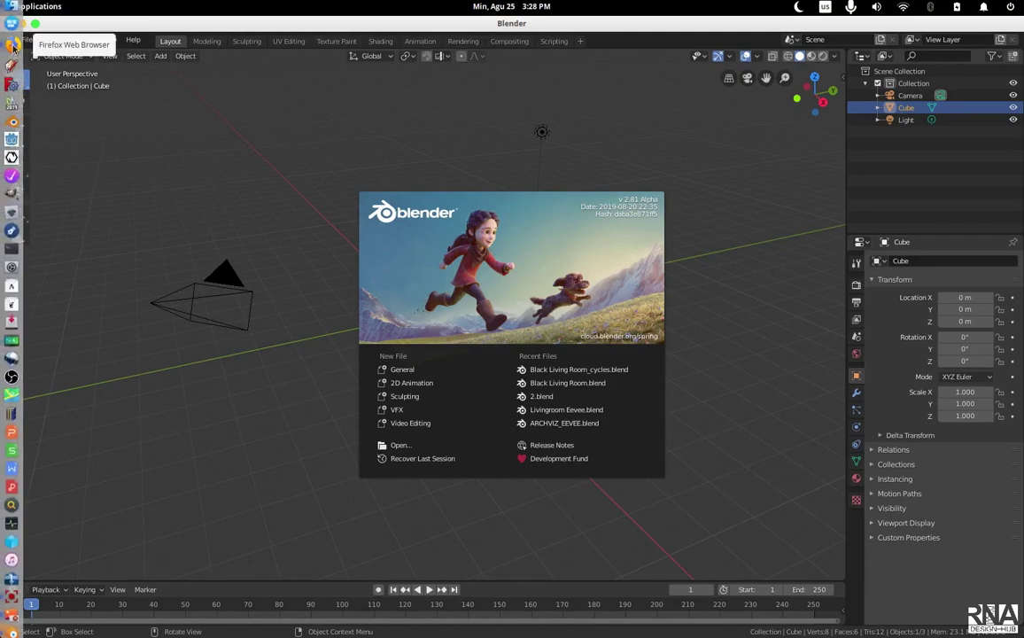
click(11, 45)
click(68, 40)
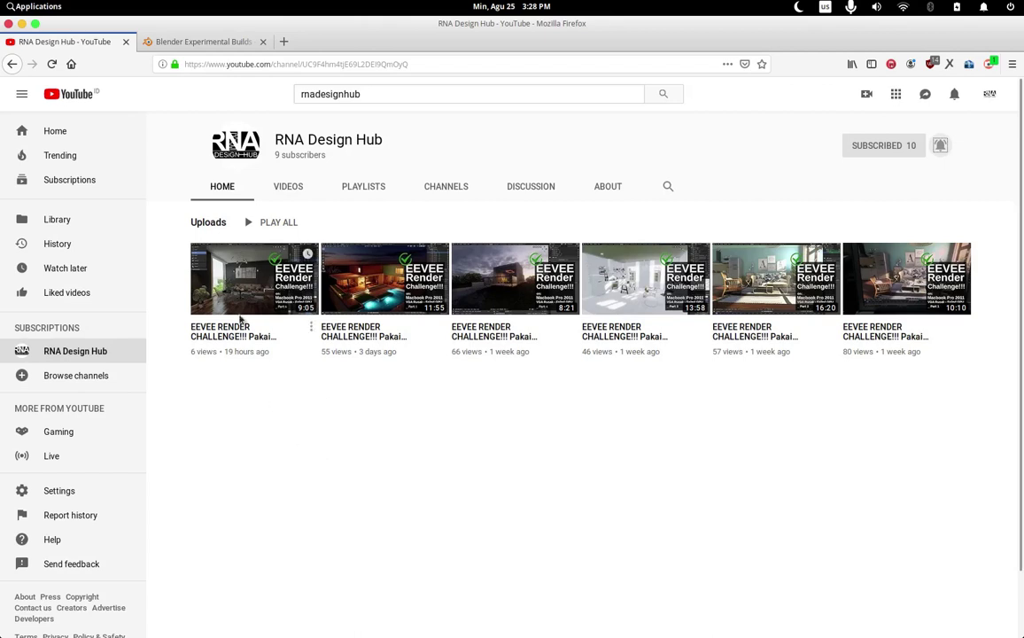
Open the channel's latest video, expand its description and follow the linked file video.
click(217, 282)
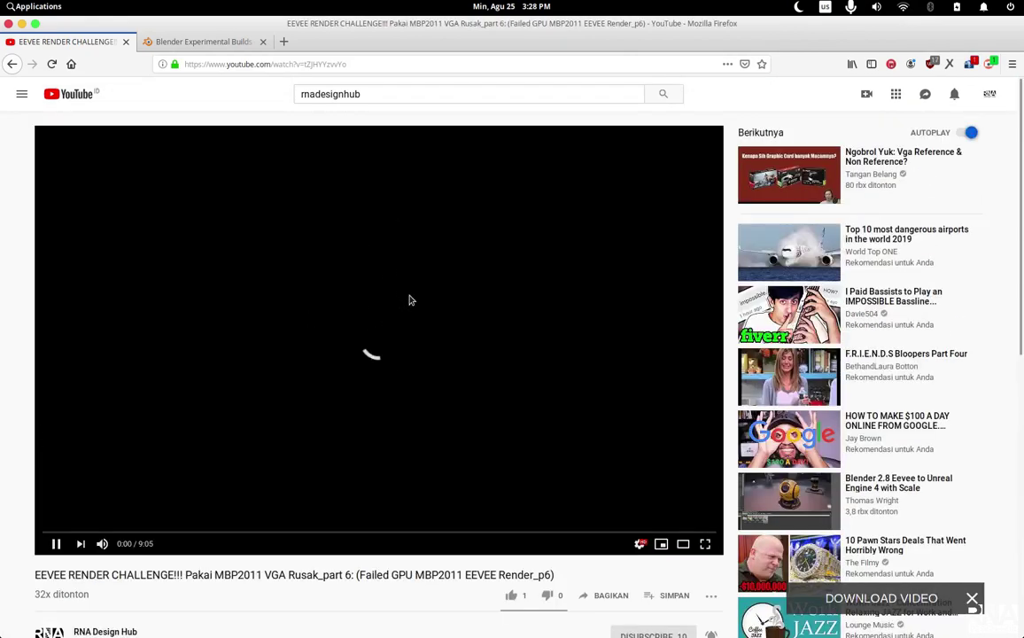
scroll(364, 266, down, 5)
scroll(222, 372, down, 1)
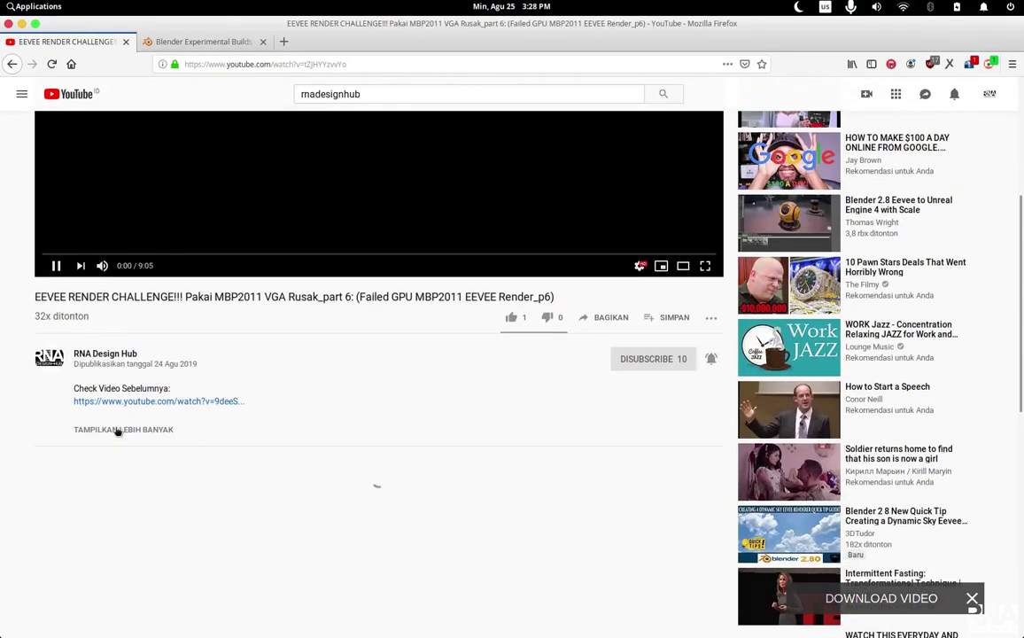
click(120, 429)
scroll(315, 388, down, 2)
scroll(314, 388, down, 2)
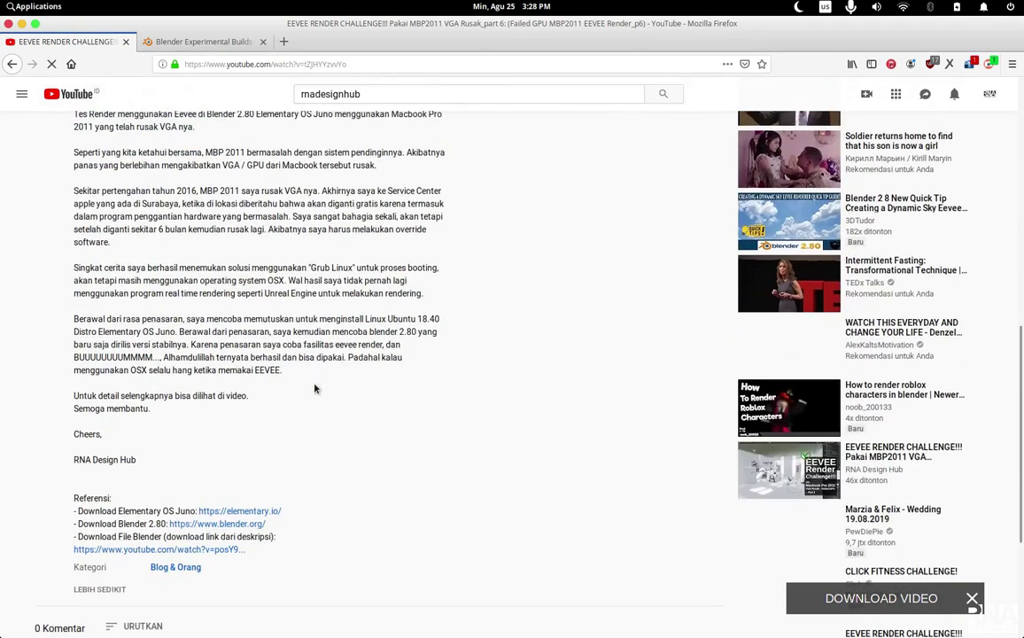
scroll(251, 484, down, 1)
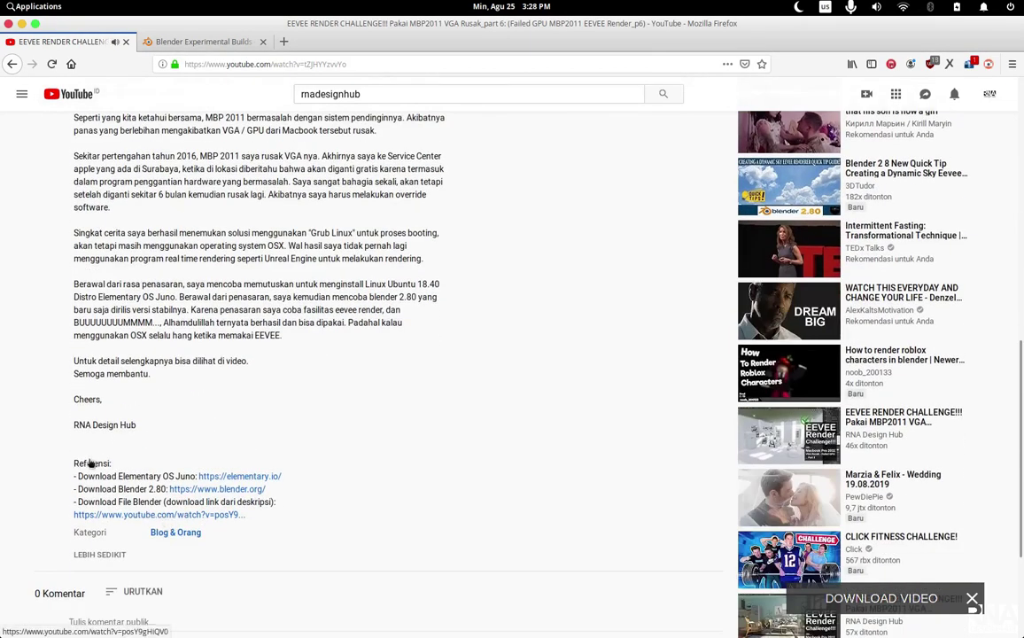
click(116, 514)
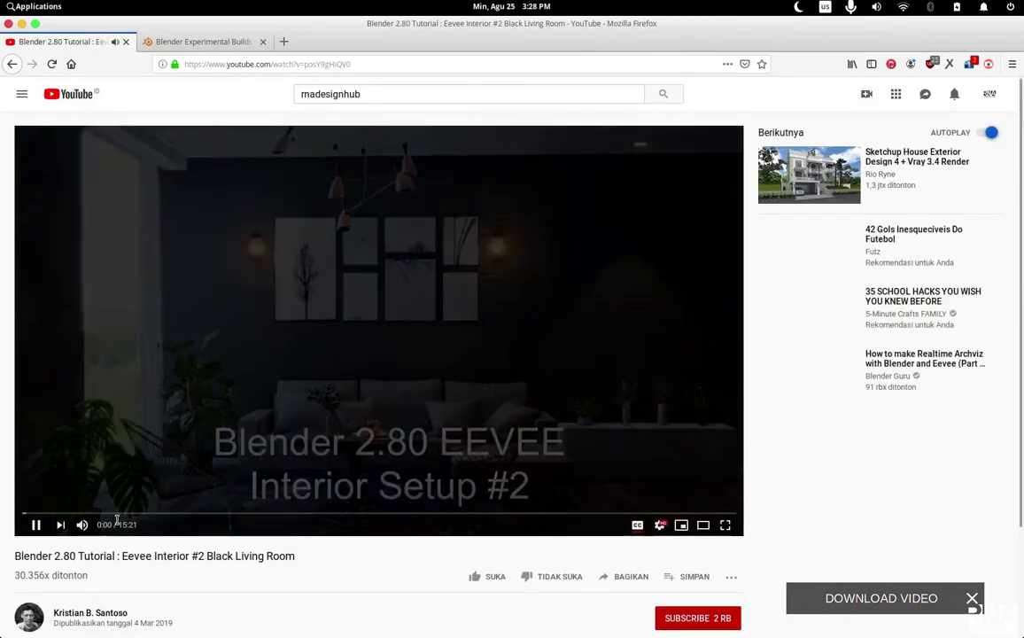
scroll(58, 426, down, 3)
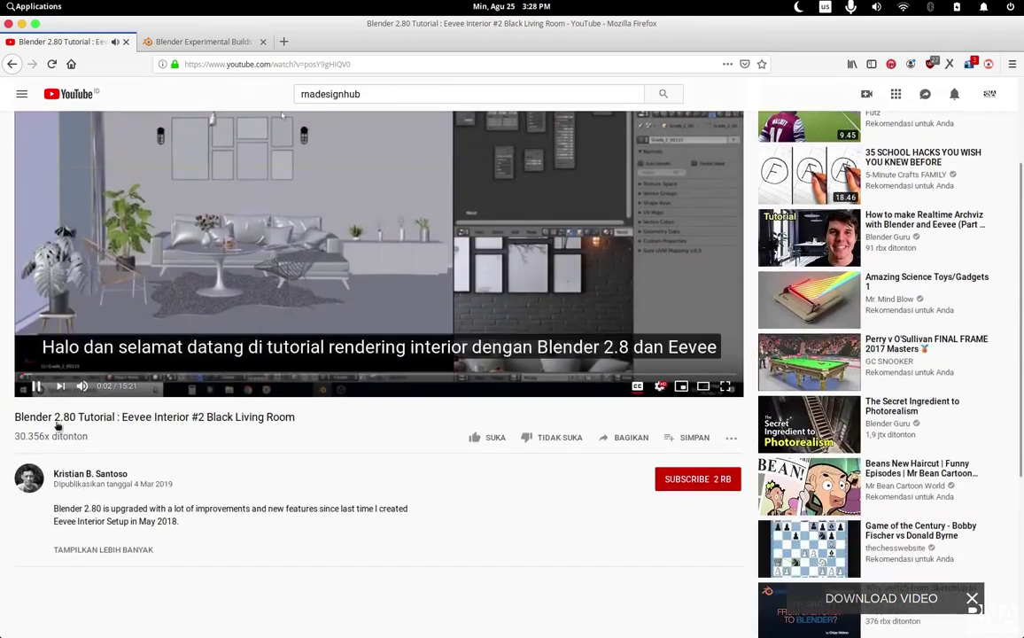
Pause the tutorial, open its Google Drive file link, close it, and minimize Firefox.
click(36, 386)
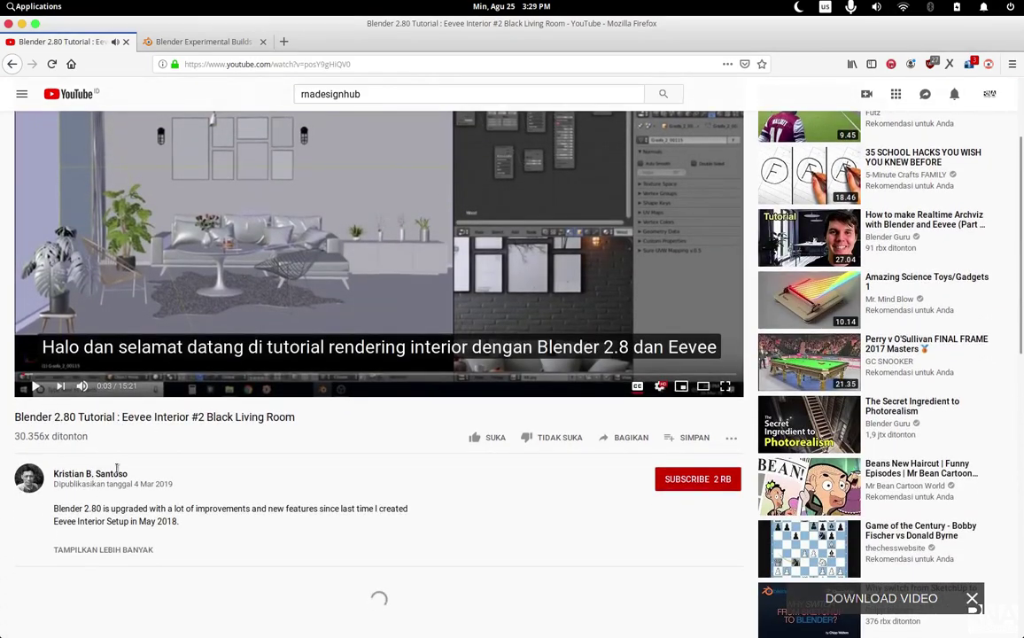
scroll(333, 368, up, 1)
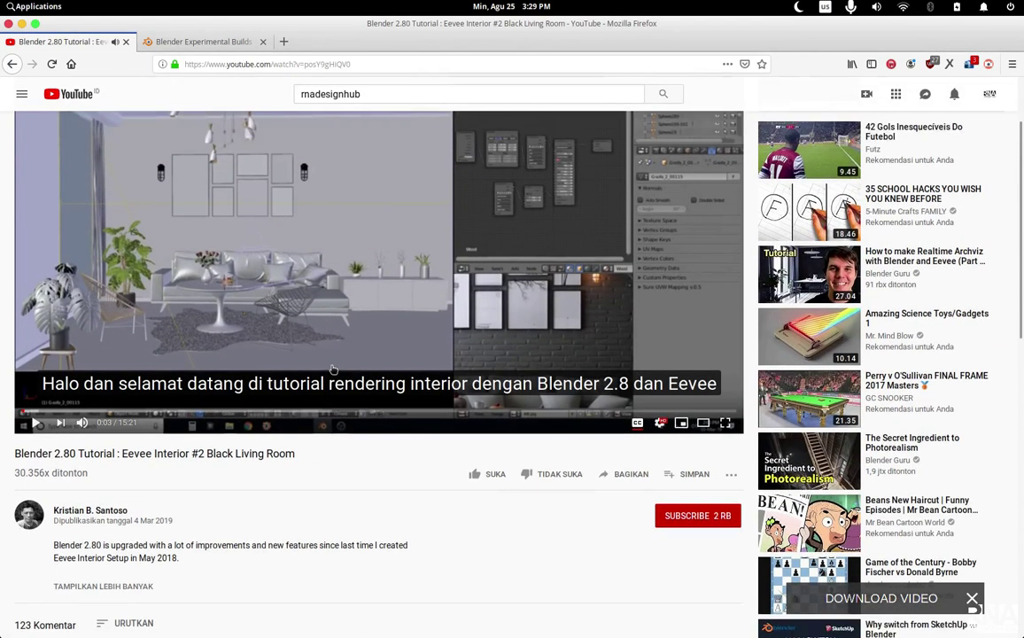
scroll(266, 461, down, 1)
click(111, 551)
scroll(264, 445, down, 4)
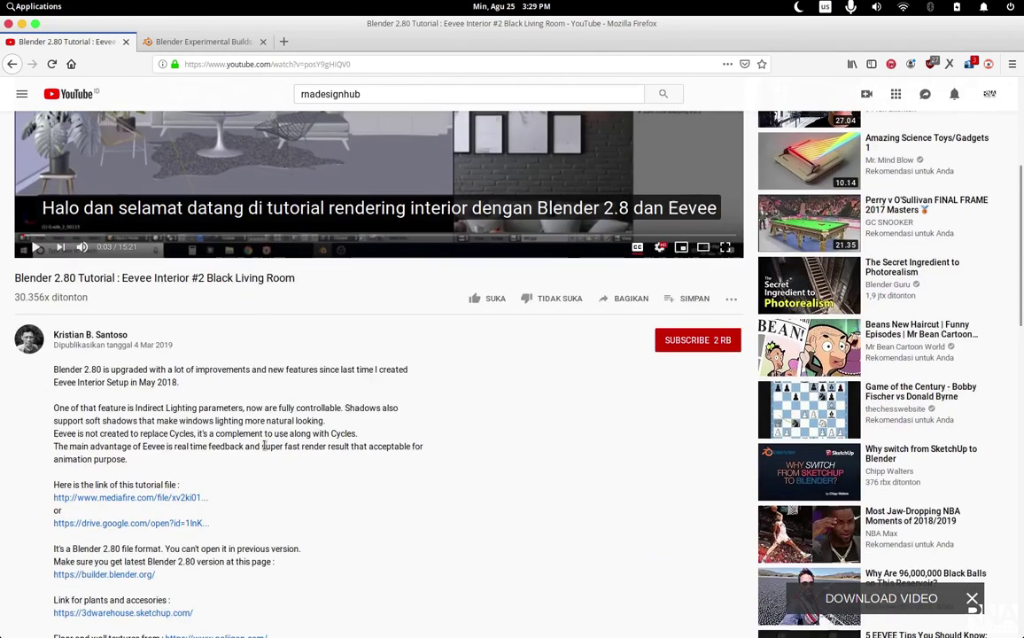
scroll(263, 447, down, 2)
click(119, 458)
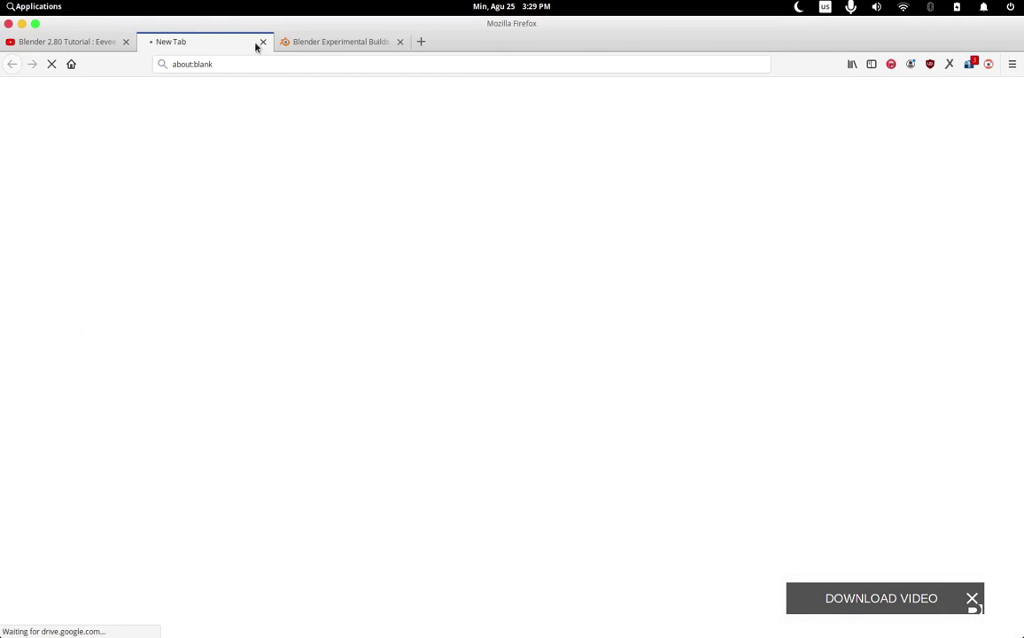
click(260, 42)
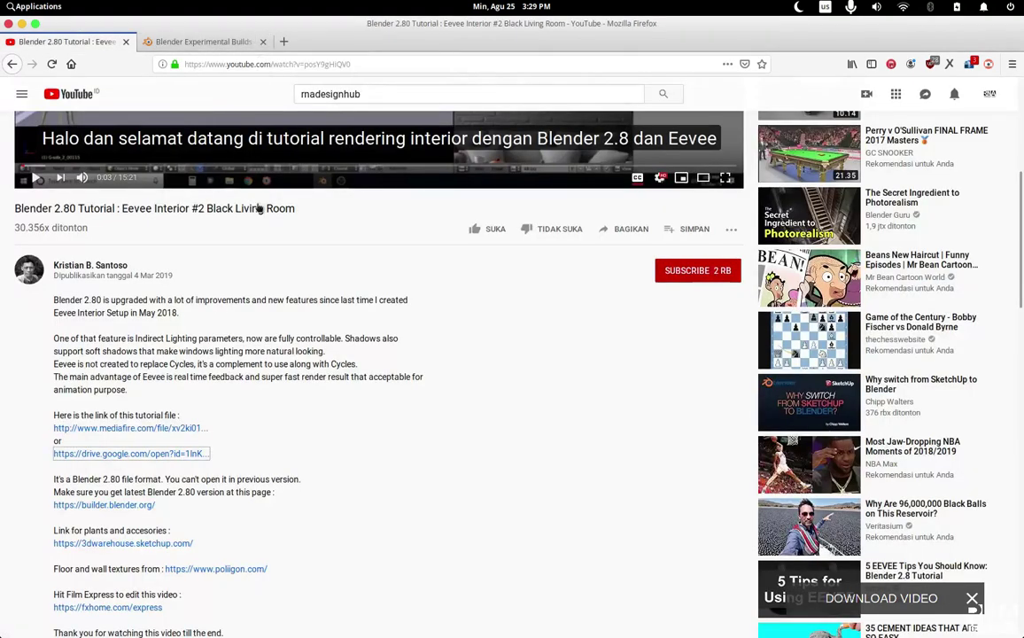
click(23, 25)
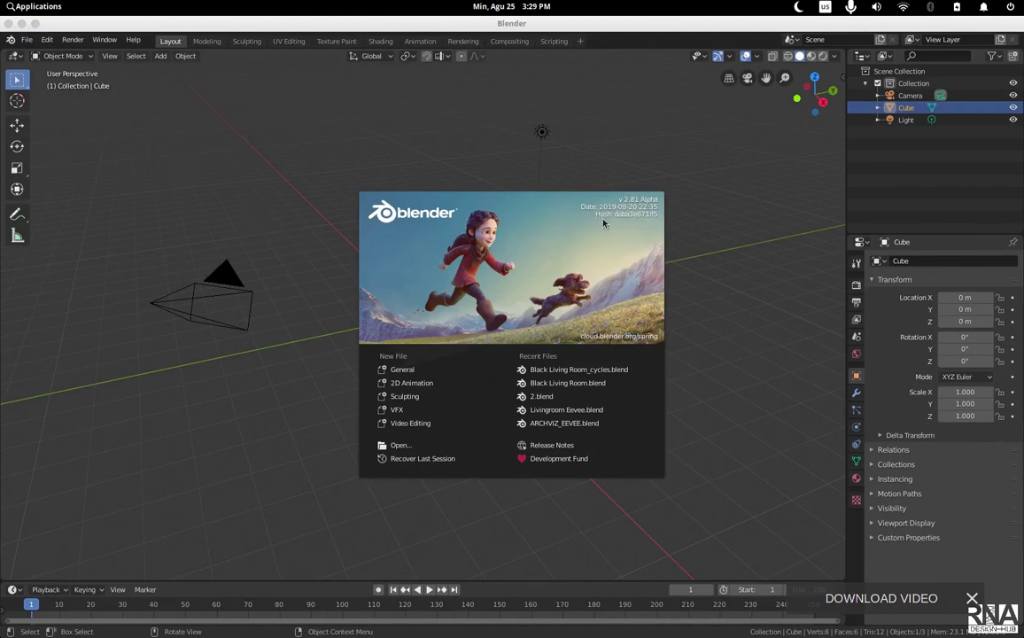
Dismiss the splash and open Black Living Room_cycles.blend from recent files.
click(631, 182)
click(27, 41)
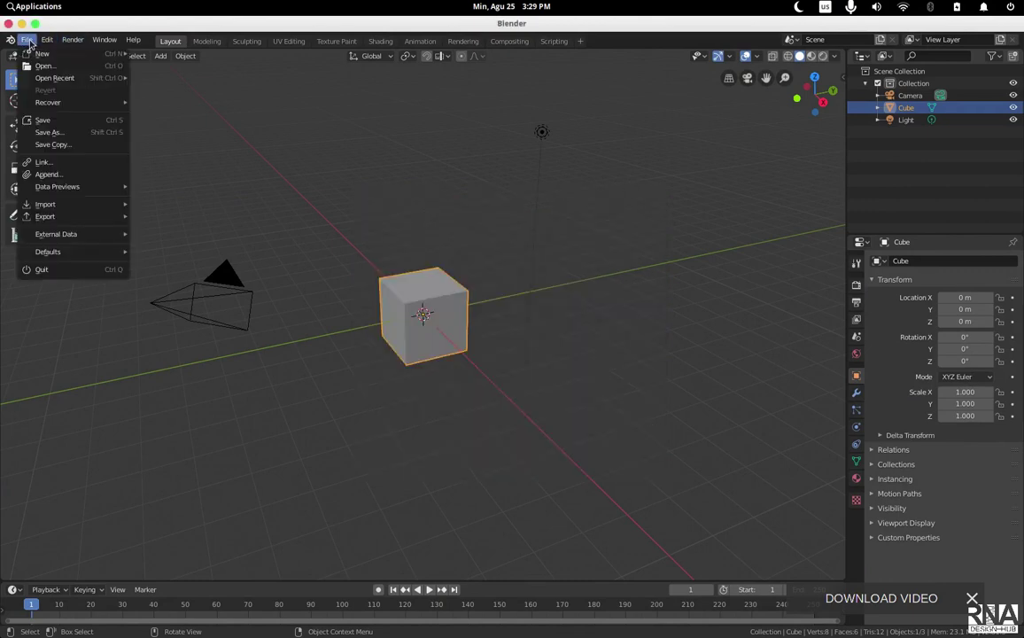
mouse_move(55, 78)
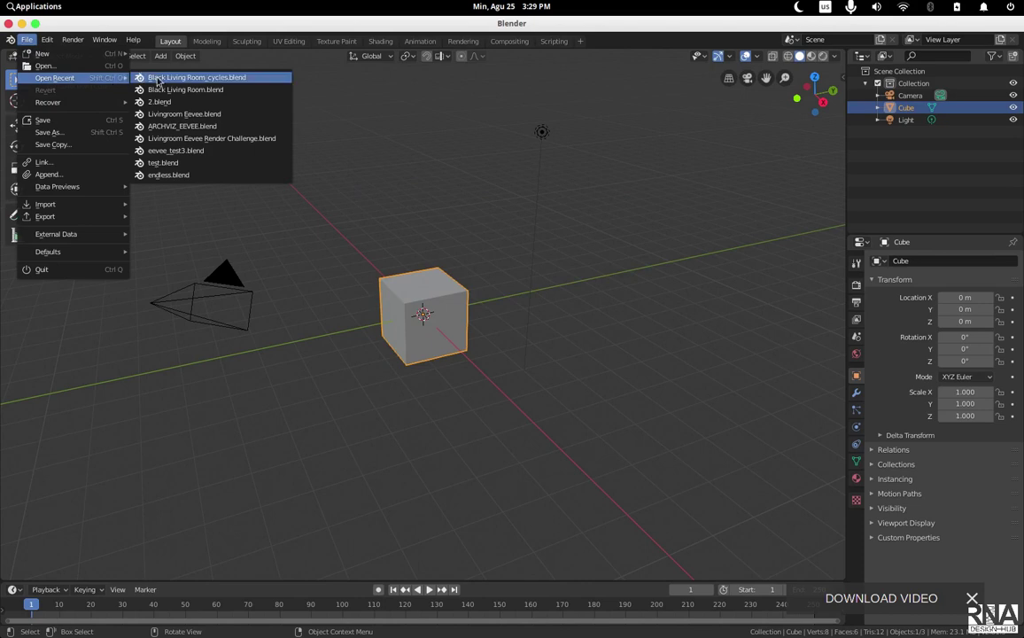
click(157, 78)
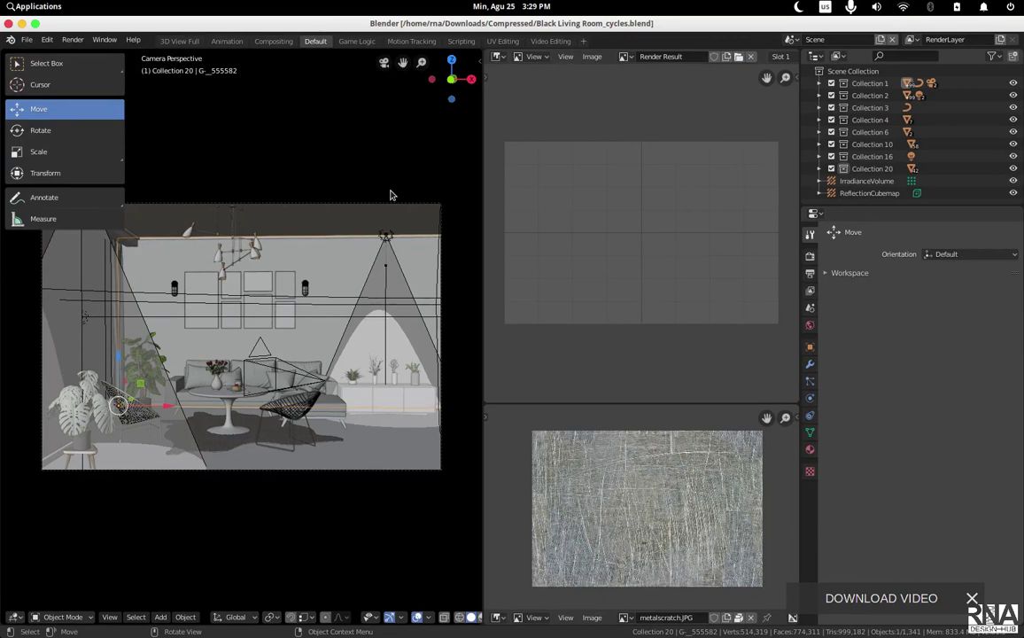
Show the Render Properties, keeping Cycles as the render engine.
click(810, 257)
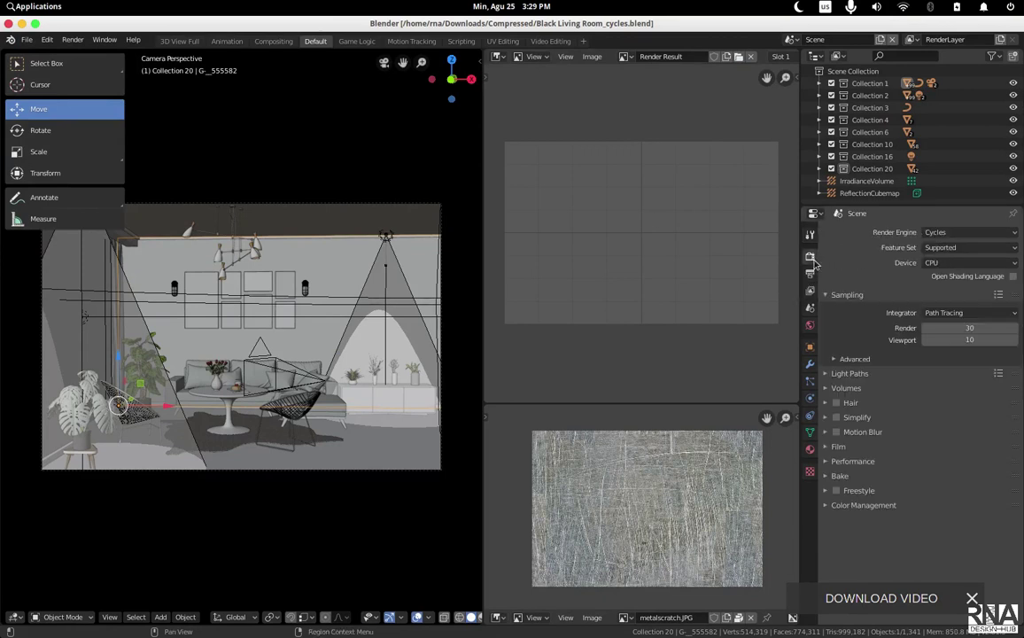
click(957, 234)
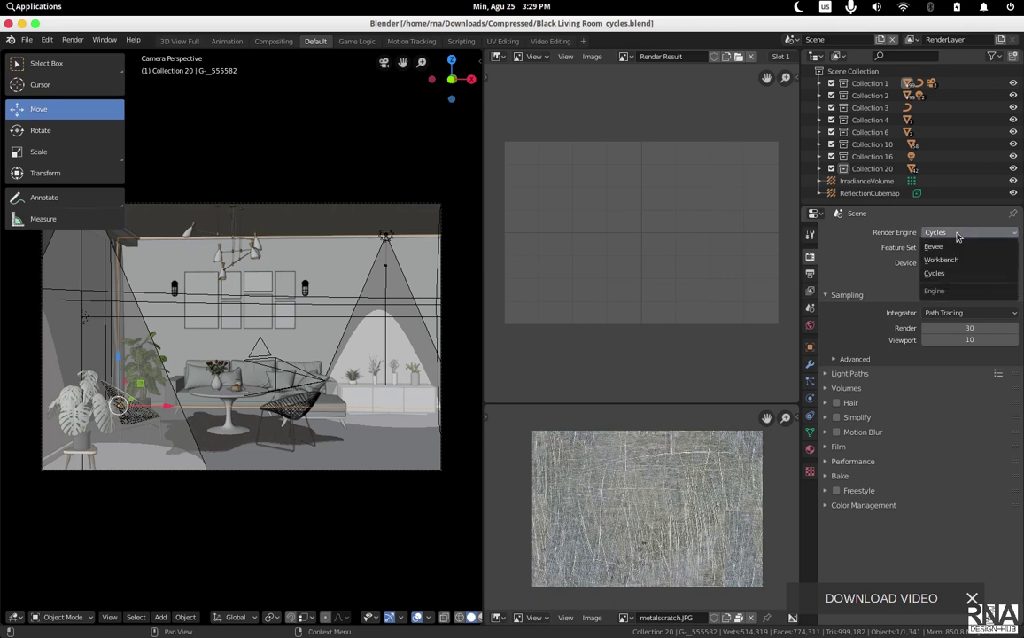
click(954, 233)
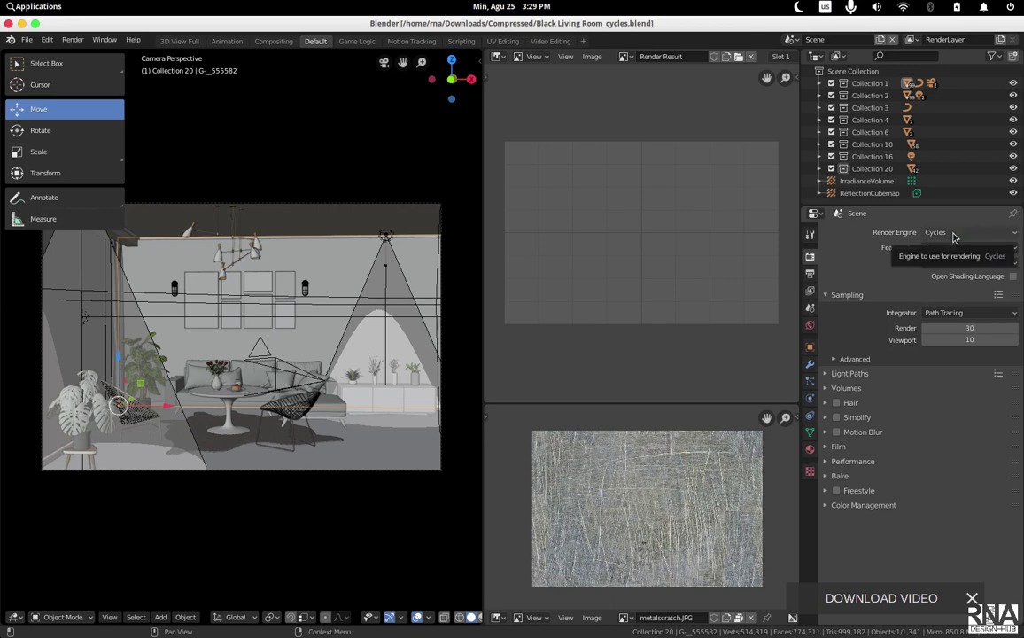
click(948, 248)
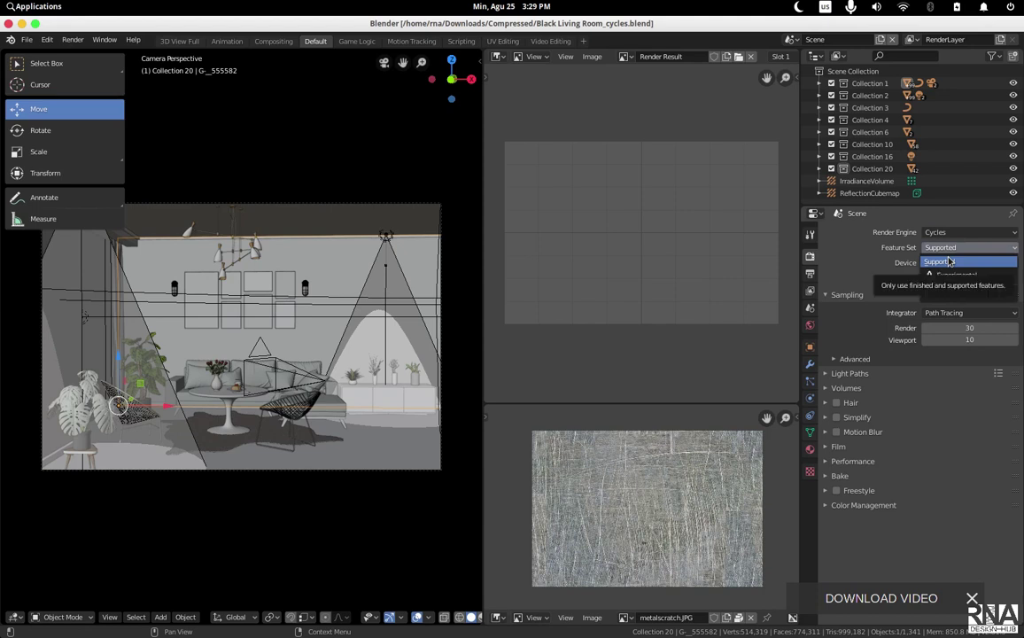
Keep the Supported feature set, render on CPU, and set render samples to 1.
click(950, 261)
click(946, 266)
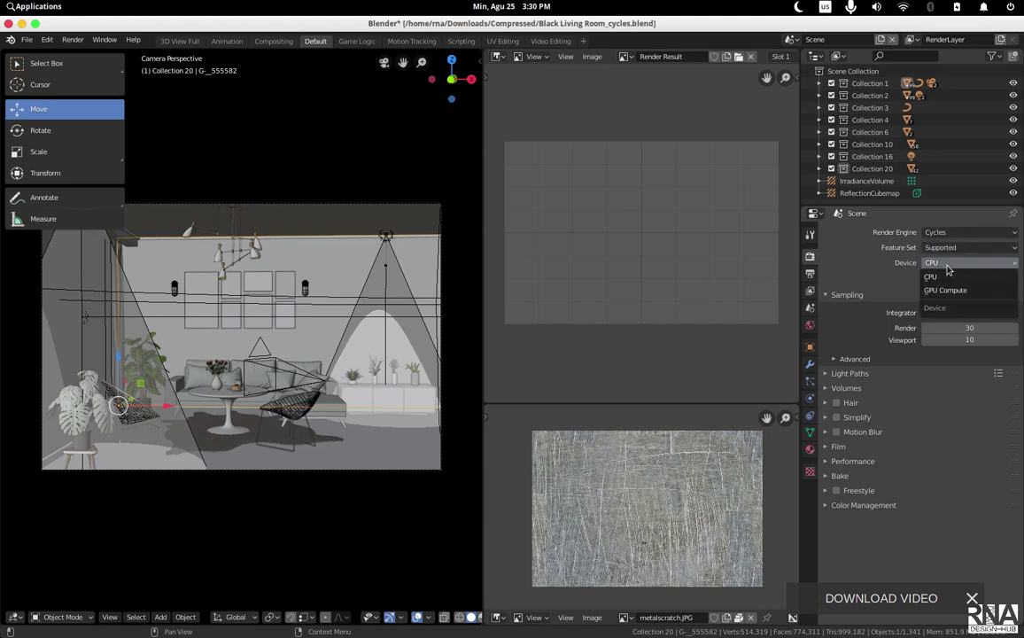
click(950, 291)
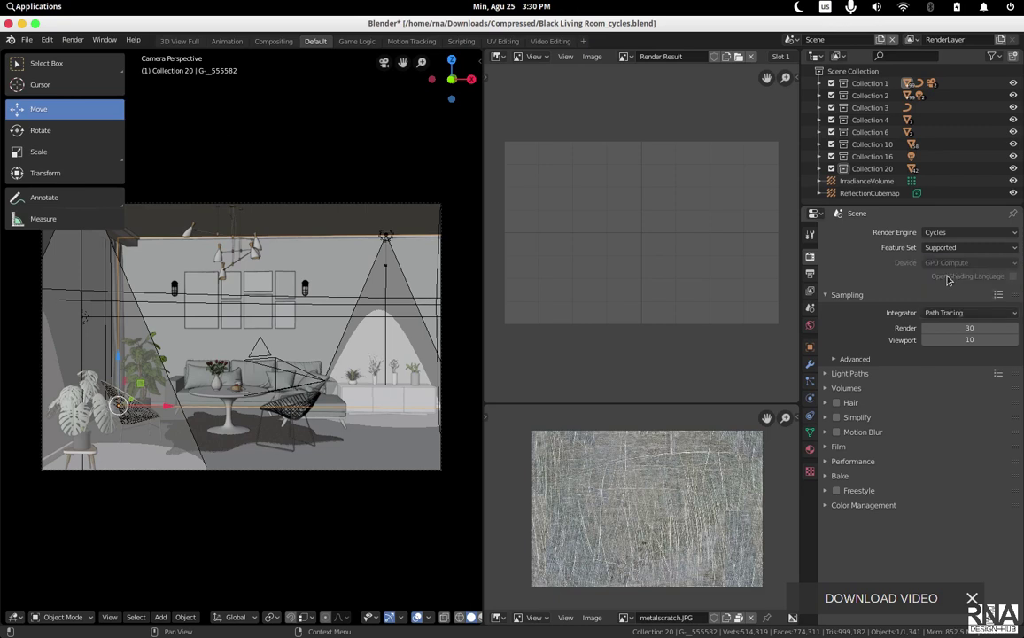
click(945, 263)
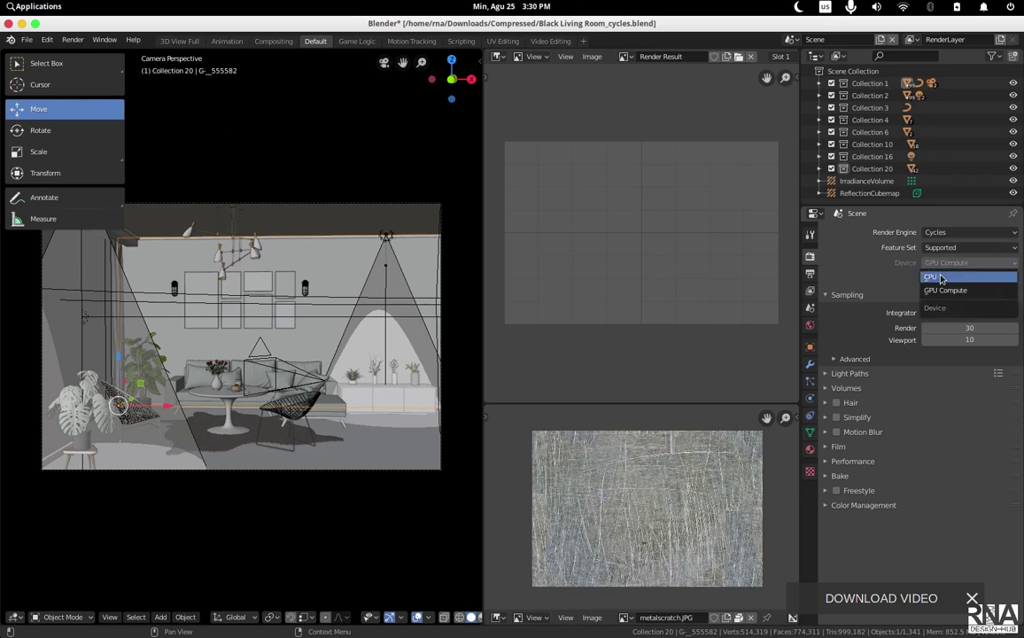
click(942, 277)
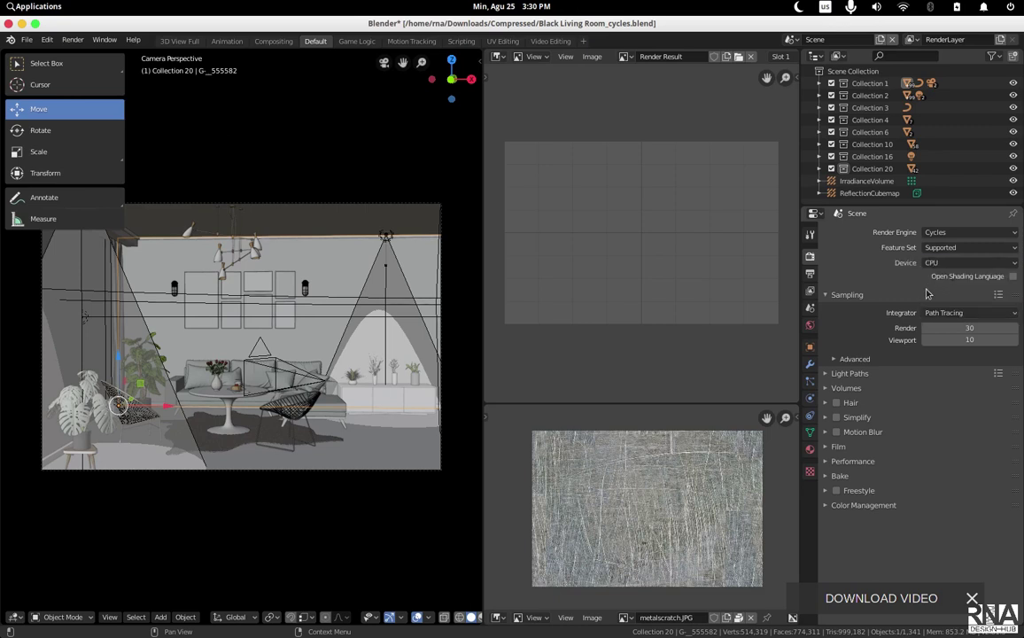
click(978, 328)
text(1)
key(Return)
Enable the Denoising Data pass in the View Layer properties.
click(809, 273)
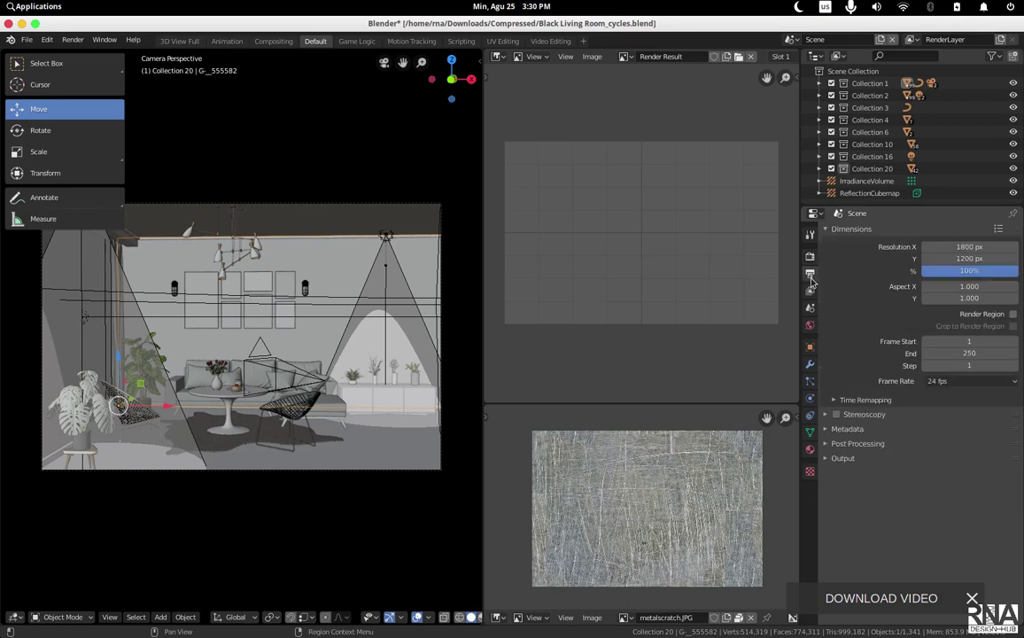
click(810, 291)
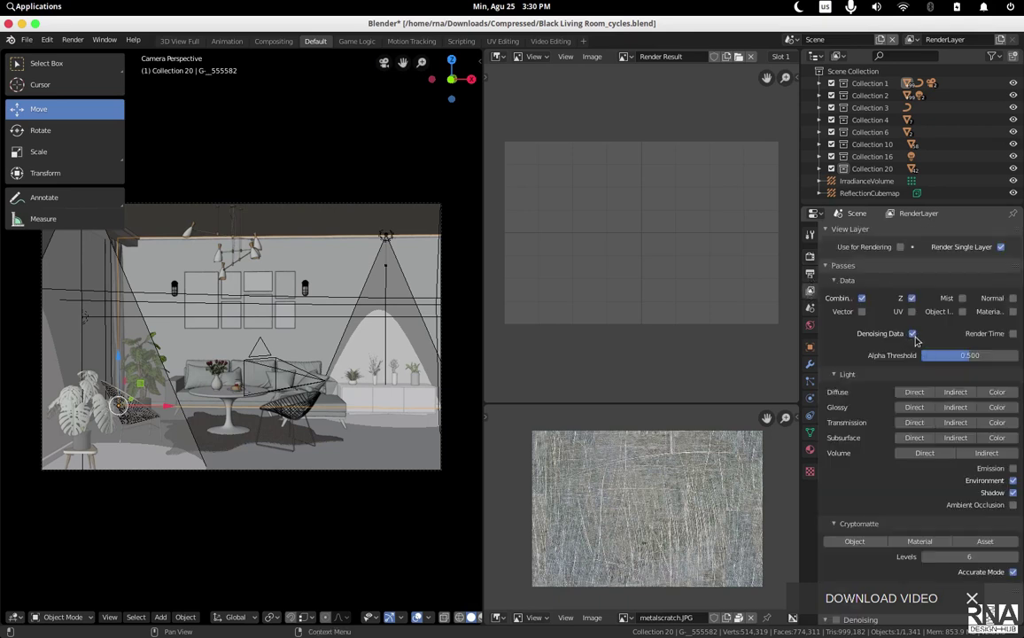
click(864, 333)
click(808, 257)
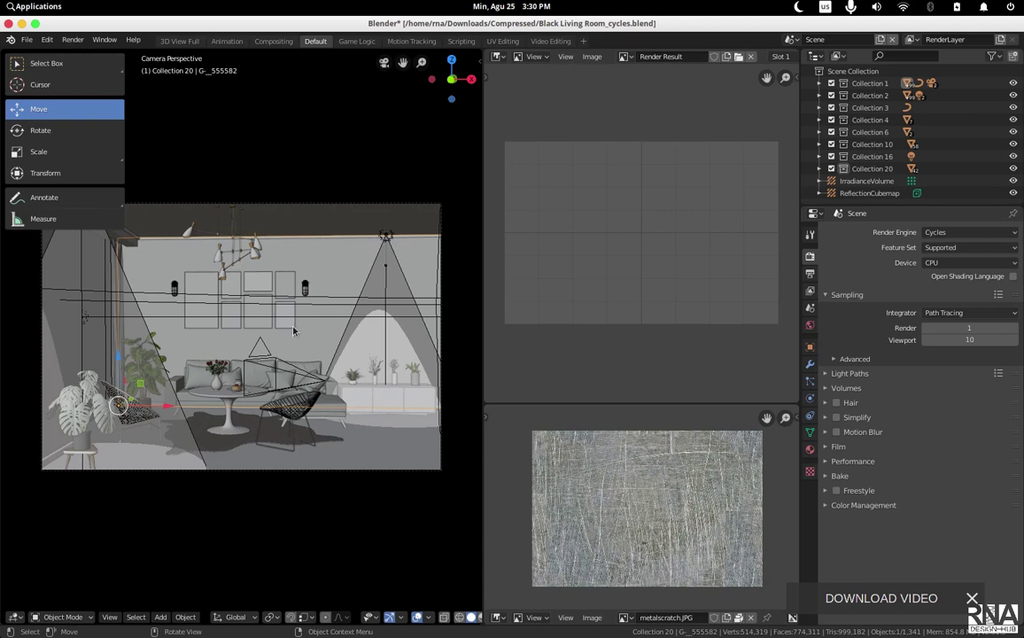
click(70, 40)
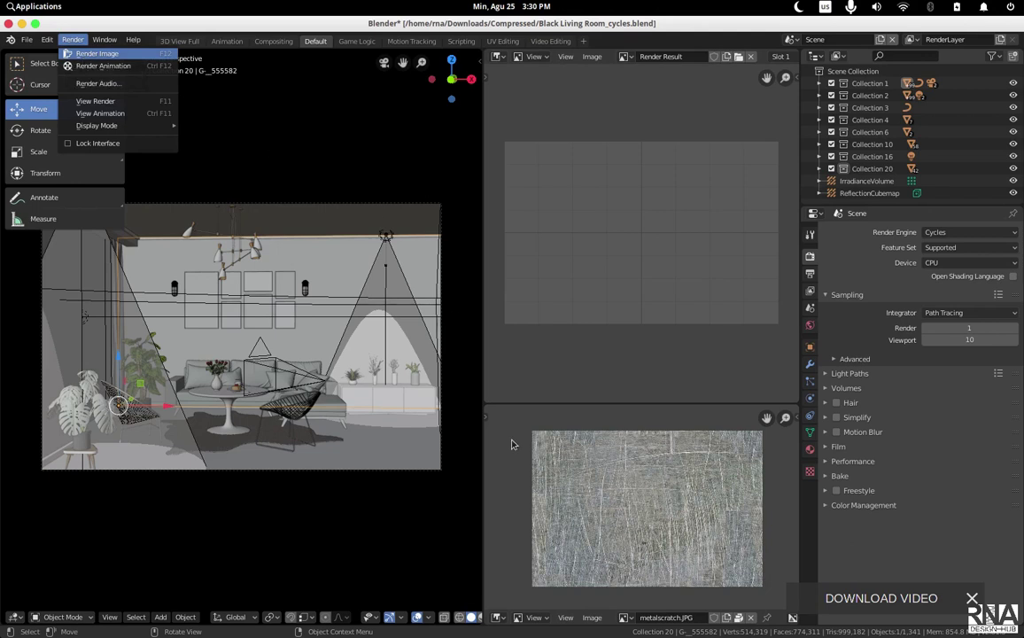
Render the frame at 1 sample with F12, then switch to the Compositing workspace.
key(F12)
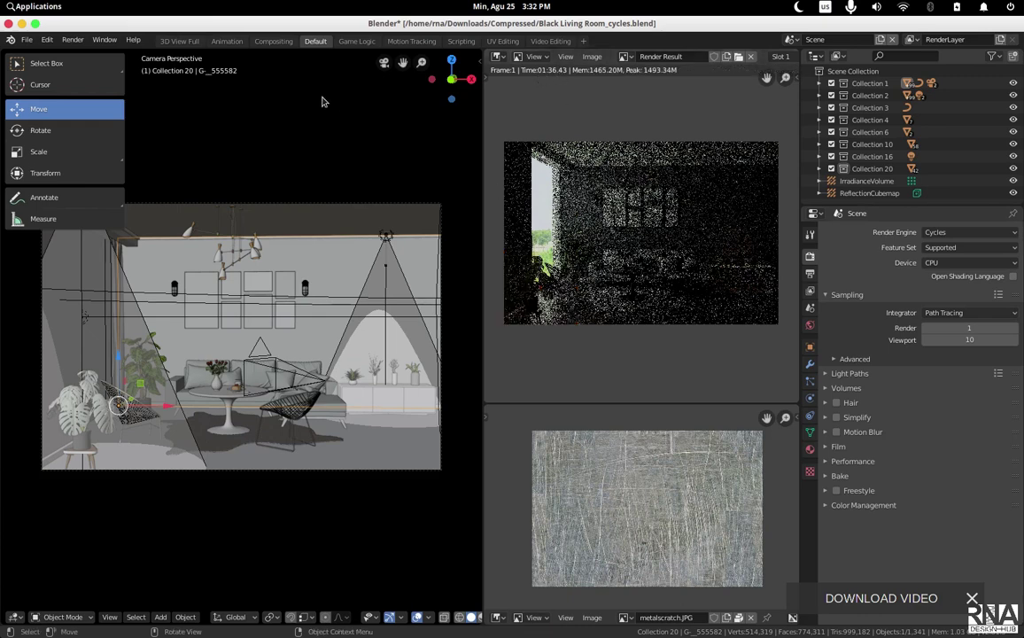
click(269, 42)
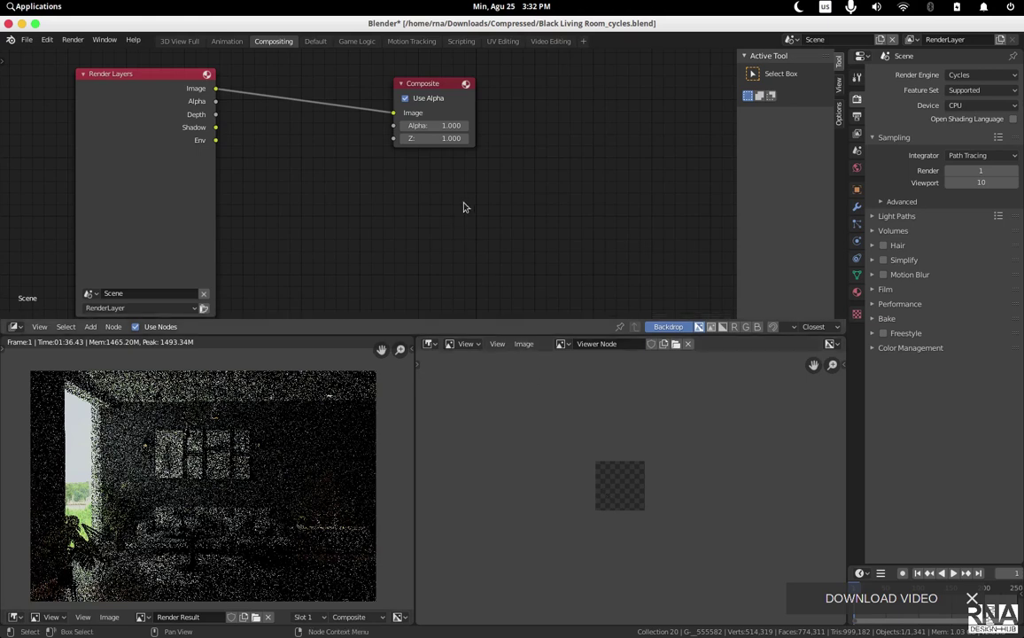
Add a Viewer node below Composite and link the Render Layers Image into it.
right_click(310, 155)
key(shift+a)
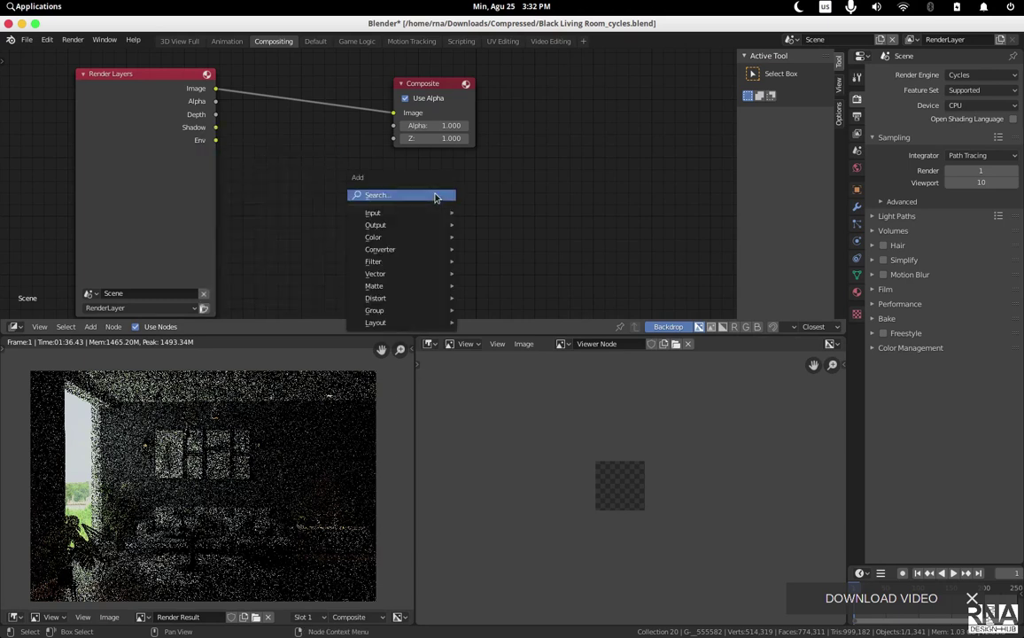
click(435, 197)
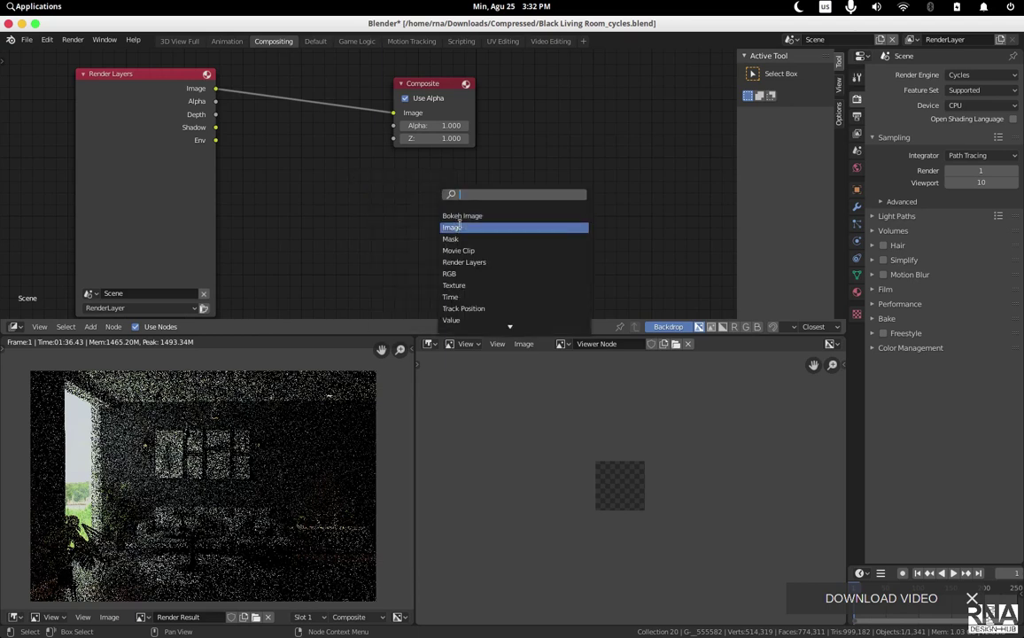
text(vie)
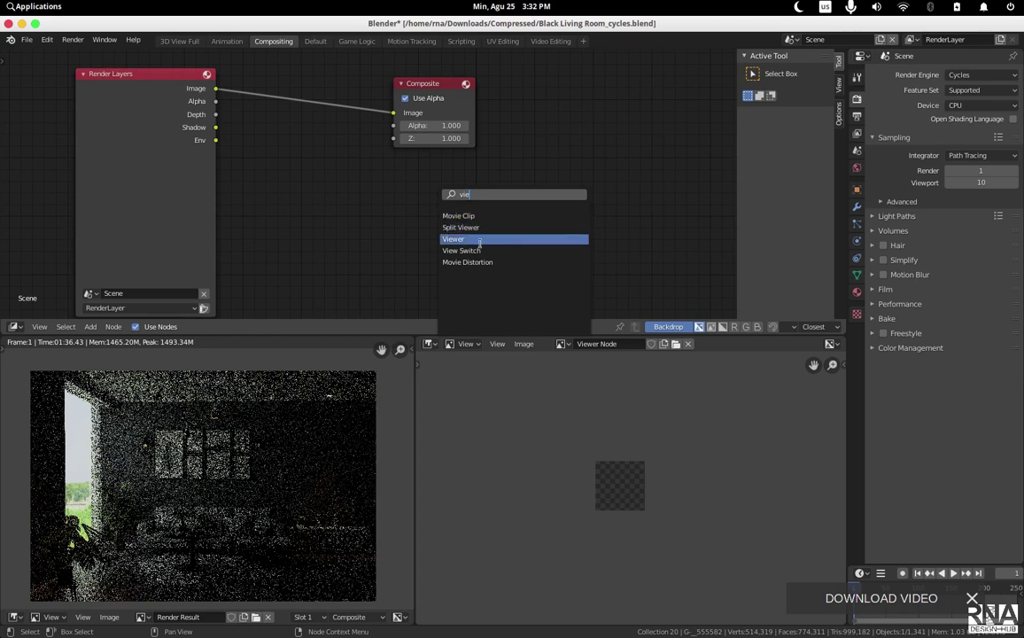
click(454, 238)
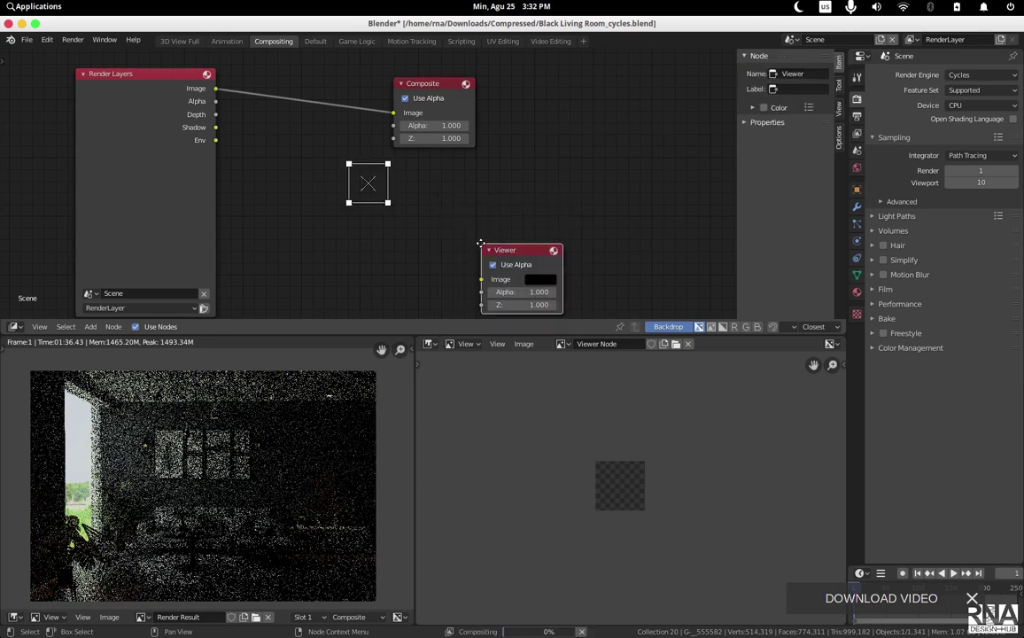
click(366, 210)
drag(215, 89, 382, 255)
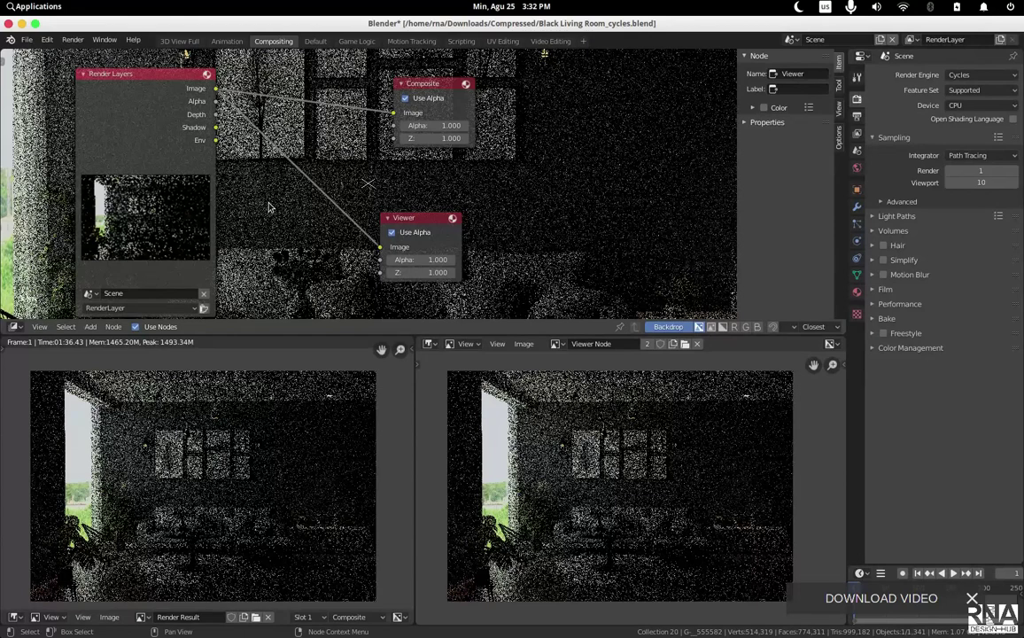
Add a Filter > Denoise node onto the link from Render Layers Image to the Viewer.
key(shift+a)
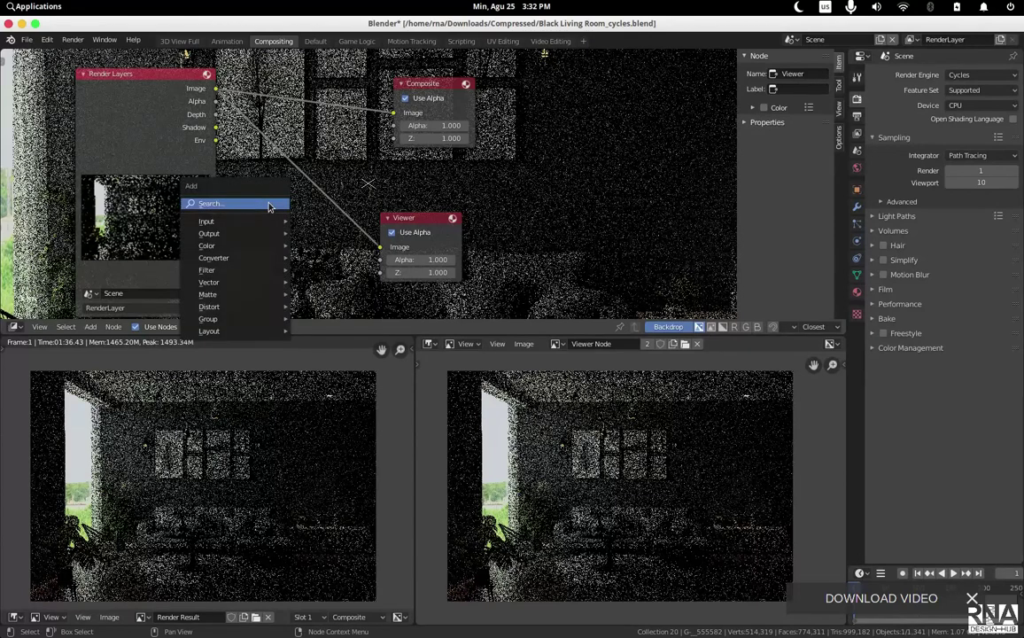
mouse_move(235, 269)
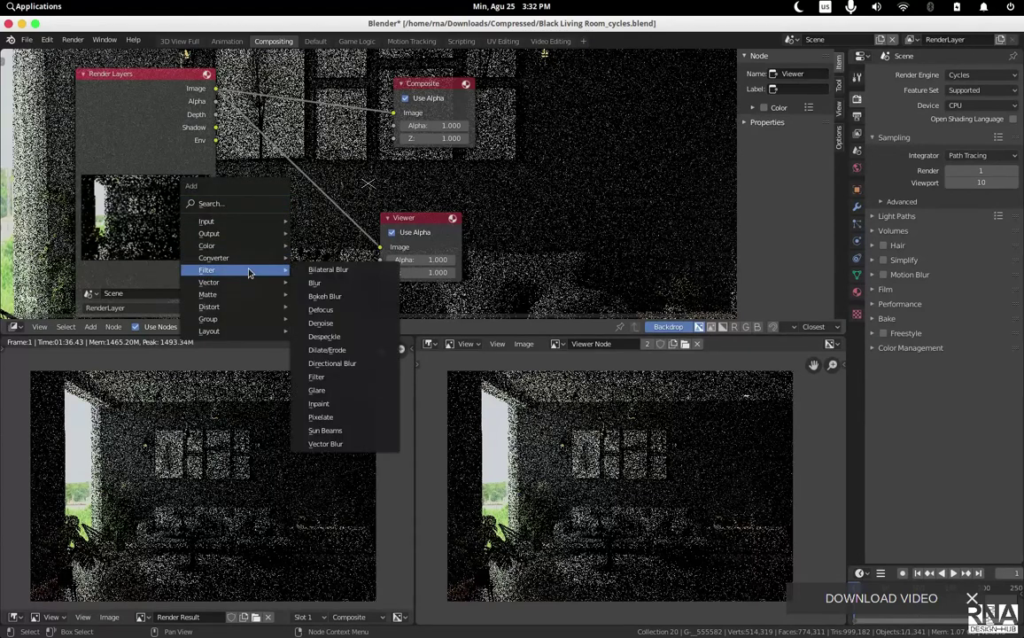
click(336, 324)
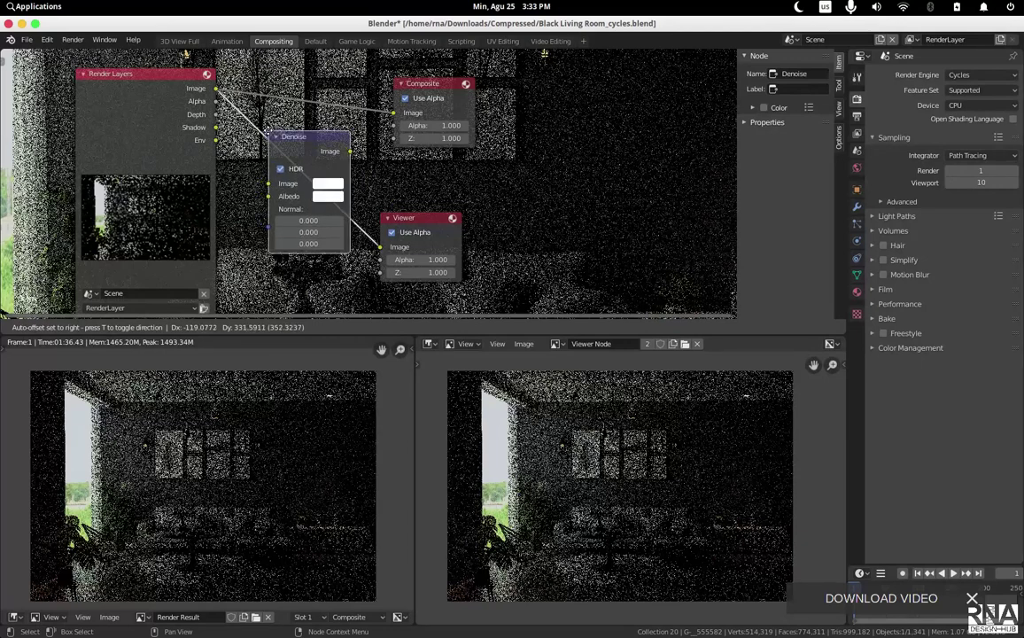
click(269, 133)
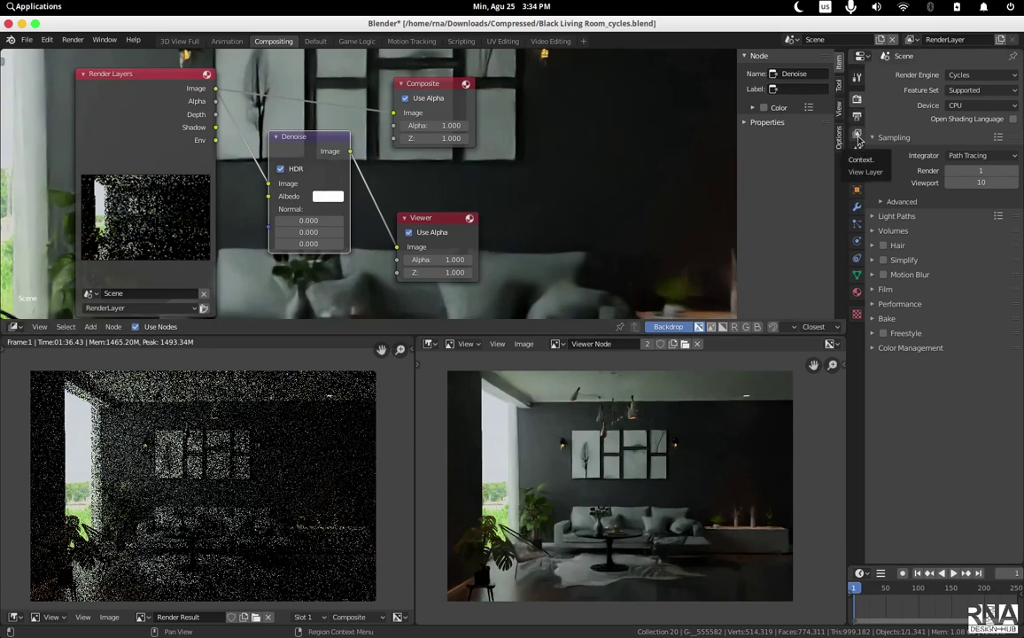
Turn on the Denoising Data pass under Passes > Data in View Layer properties.
click(857, 137)
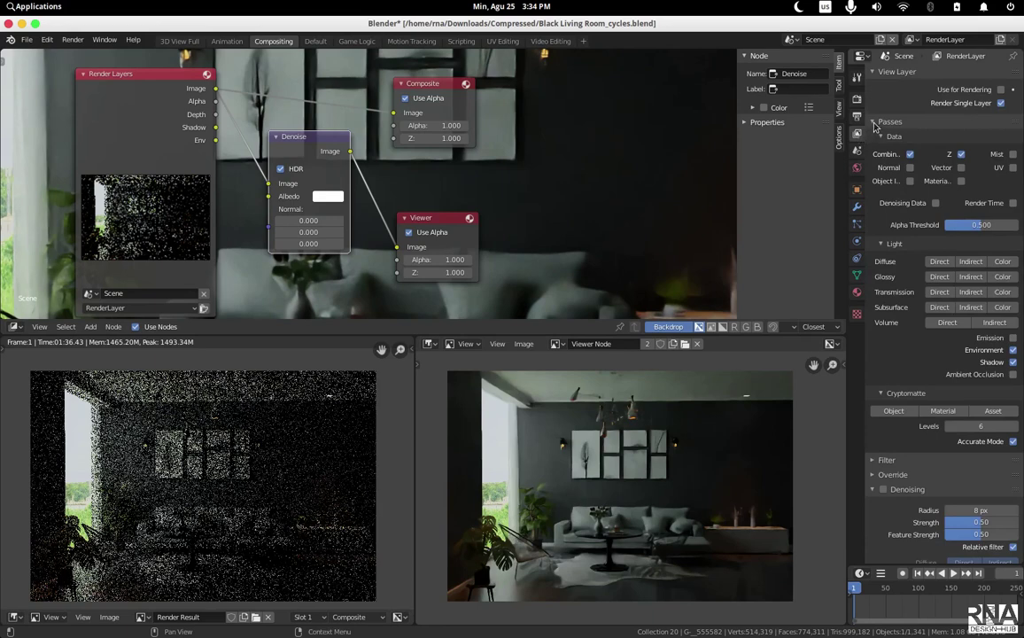
click(875, 123)
click(877, 122)
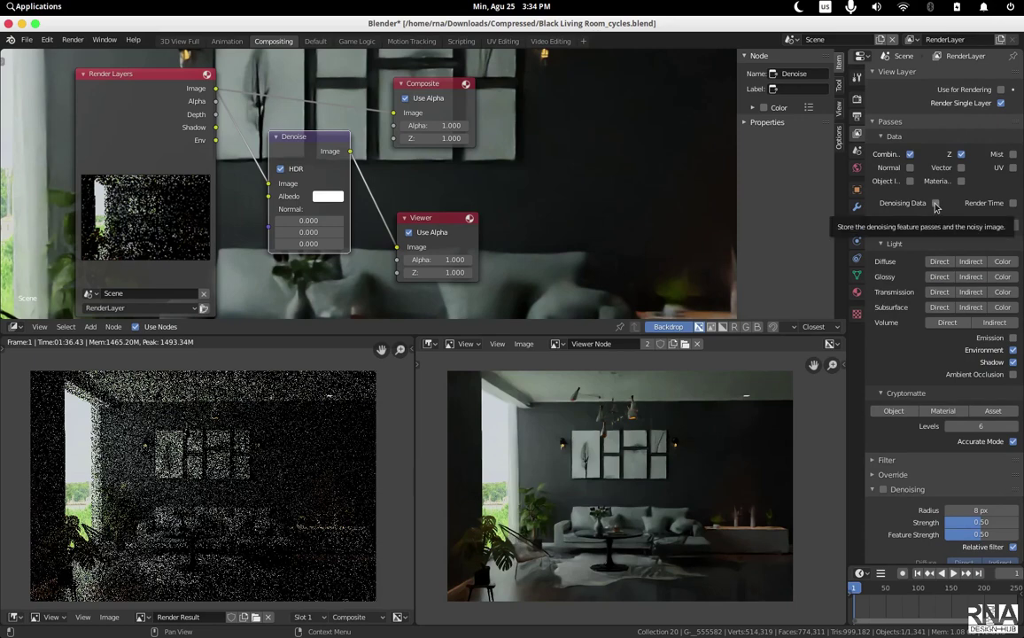
click(935, 203)
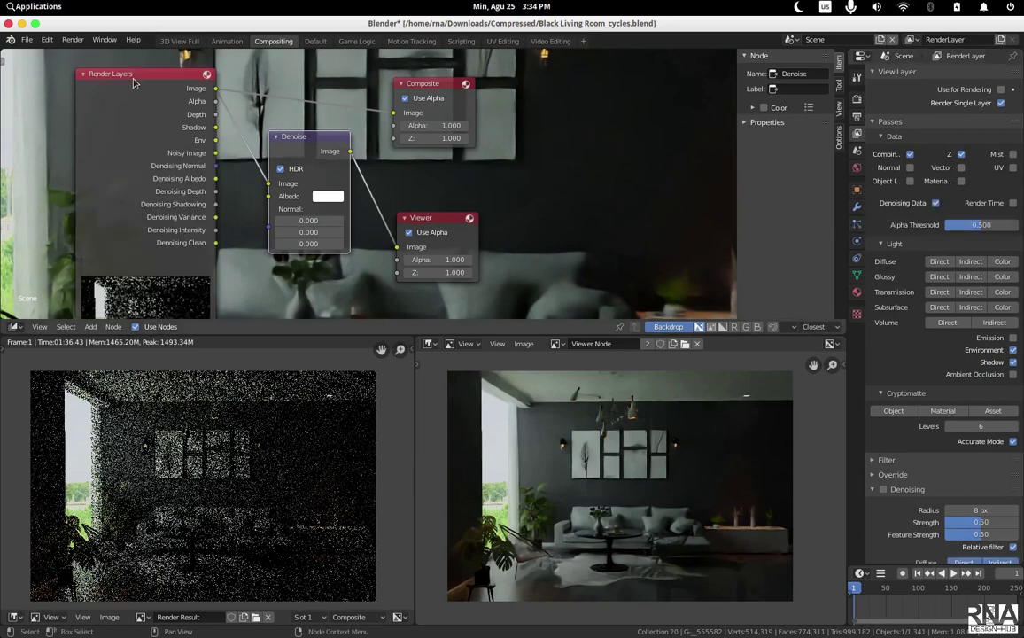
click(936, 204)
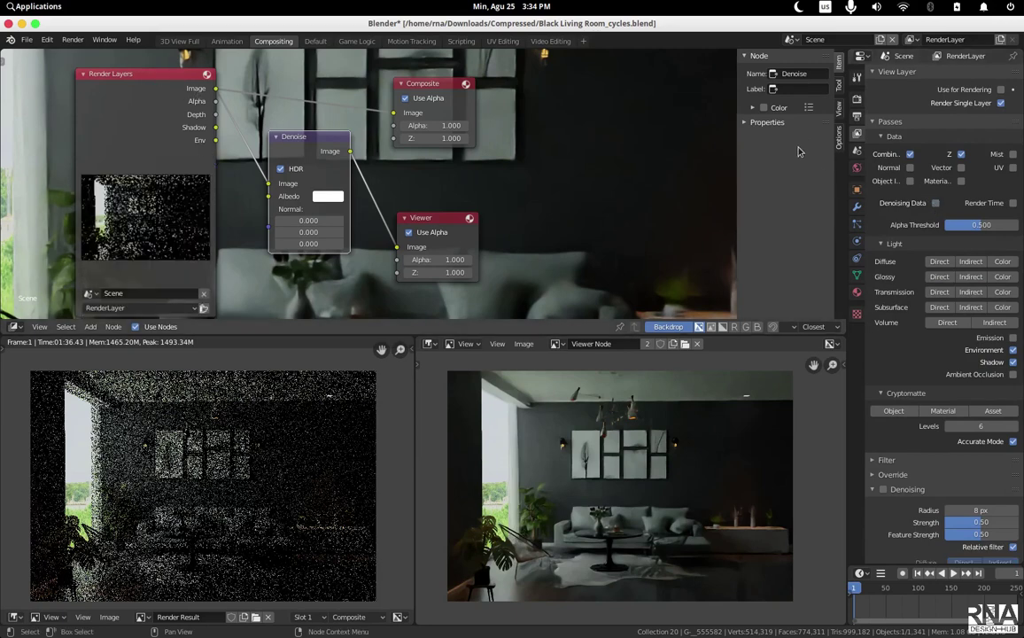
click(935, 204)
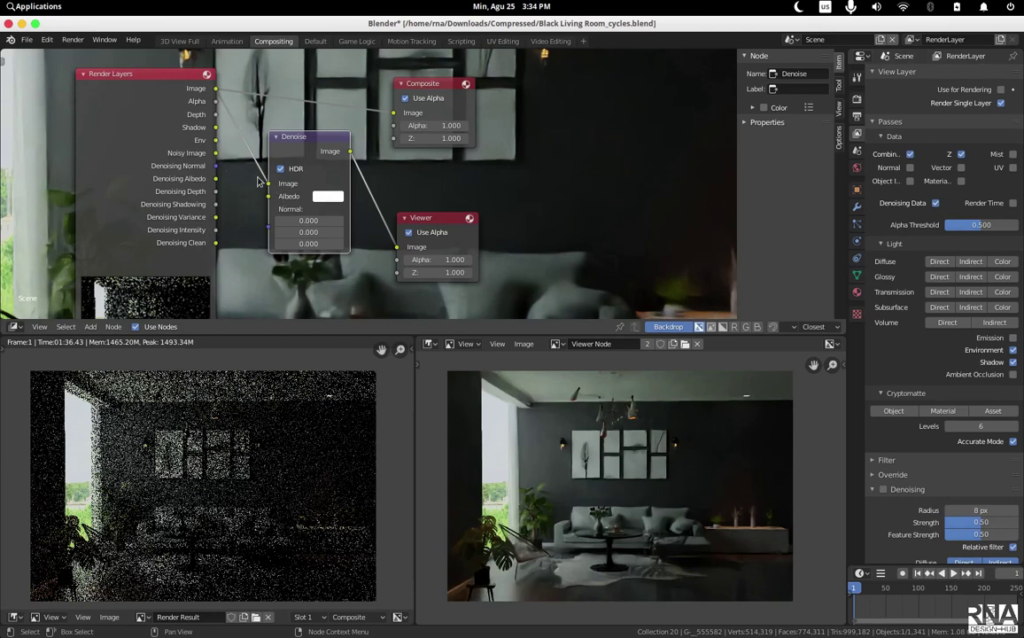
Connect Noisy Image, Denoising Normal and Denoising Albedo to the Denoise node's Image, Normal and Albedo inputs.
drag(215, 154, 268, 190)
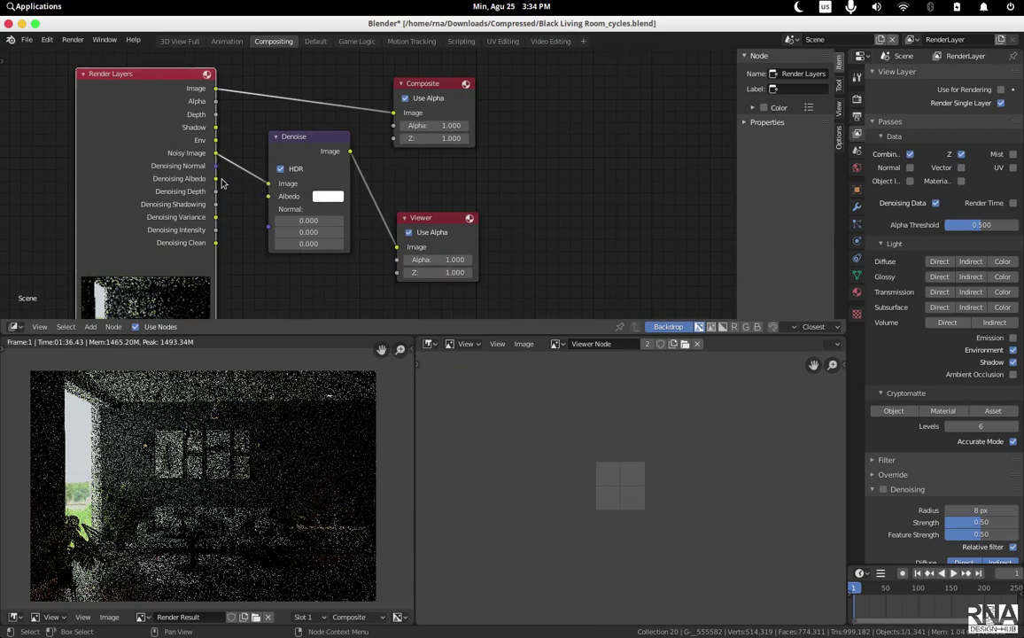
mouse_move(217, 168)
mouse_down()
mouse_move(269, 232)
mouse_move(268, 213)
mouse_up()
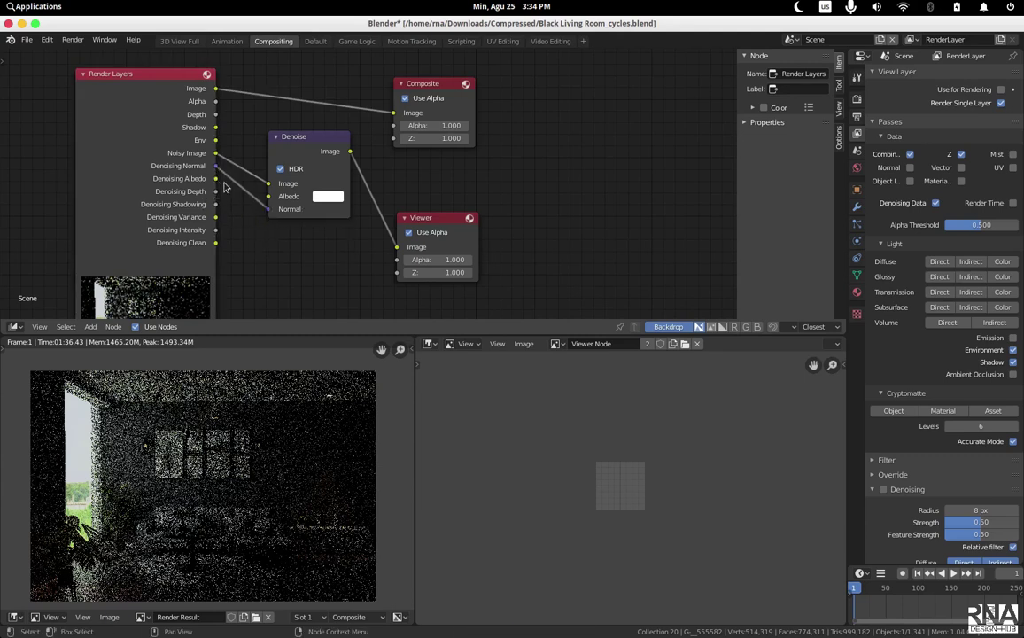
drag(215, 178, 268, 196)
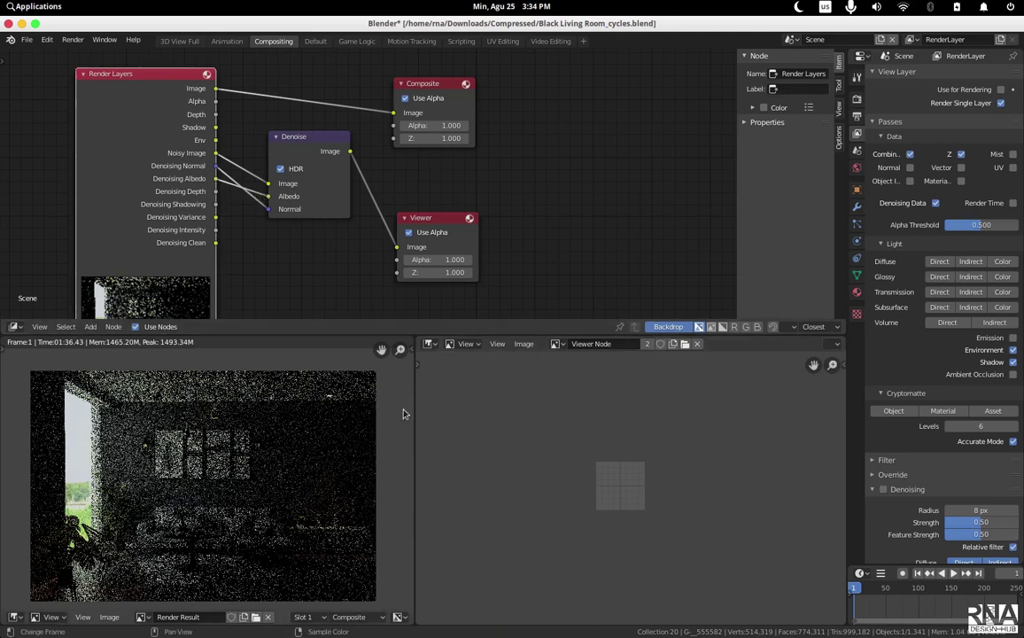
Render the current frame so the Viewer shows the denoised output.
click(73, 40)
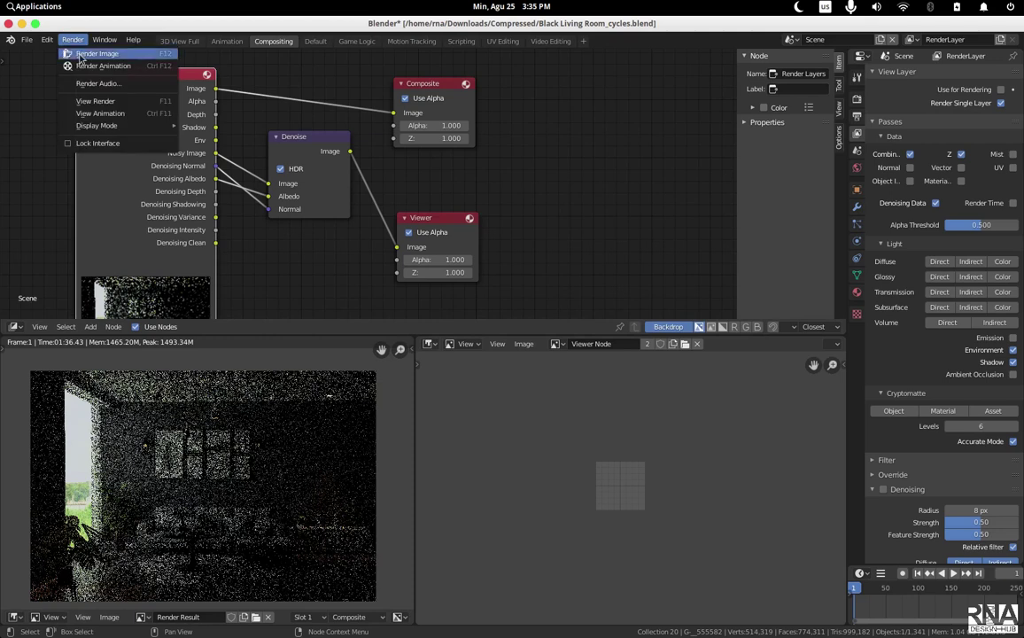
click(79, 55)
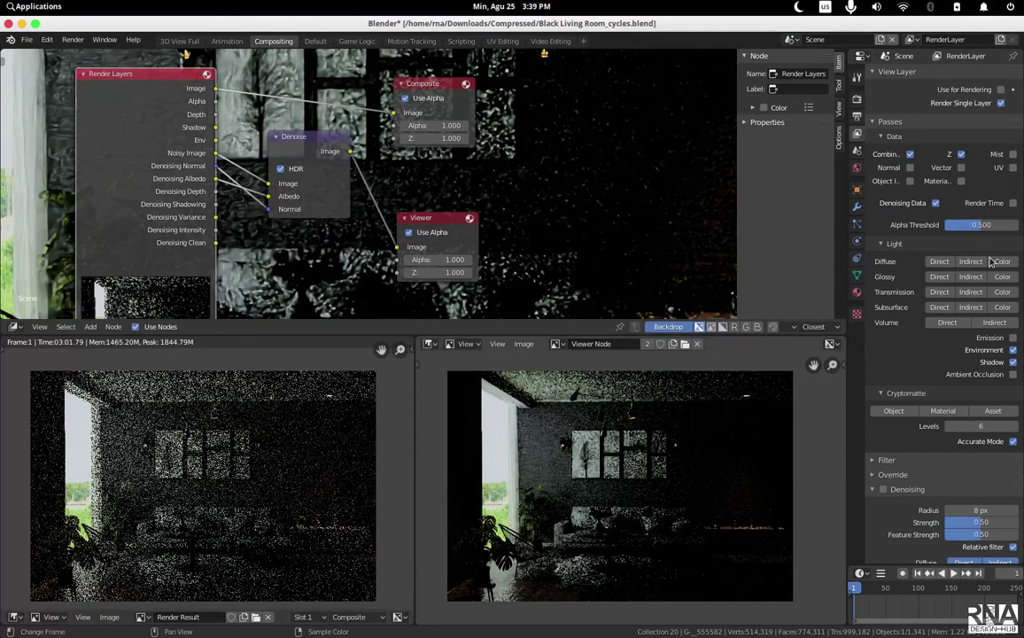
Set Cycles render samples to 10 and render the frame again.
click(857, 99)
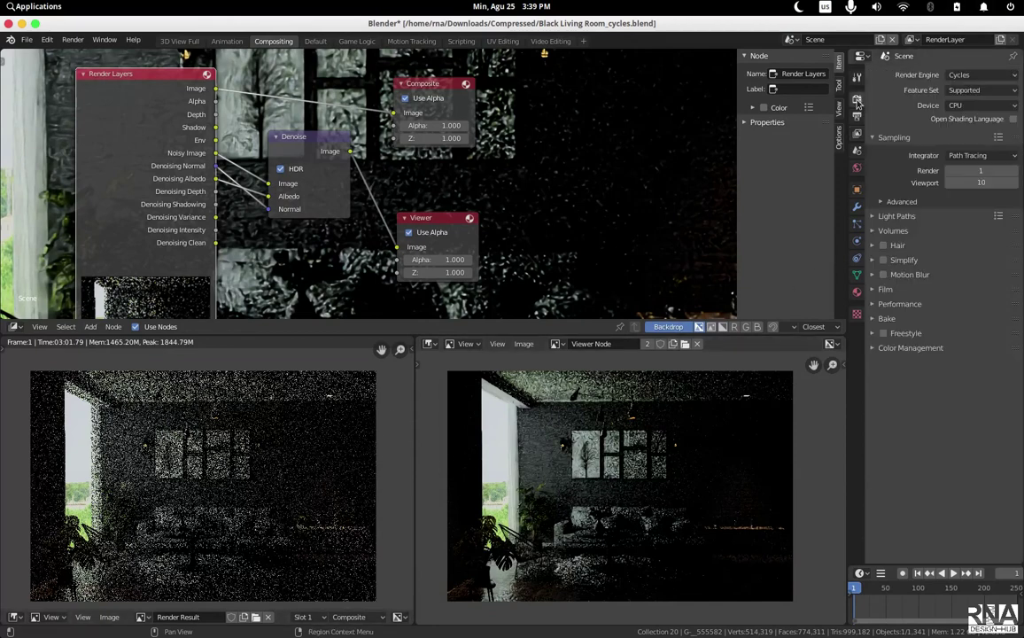
click(997, 171)
text(10)
key(Return)
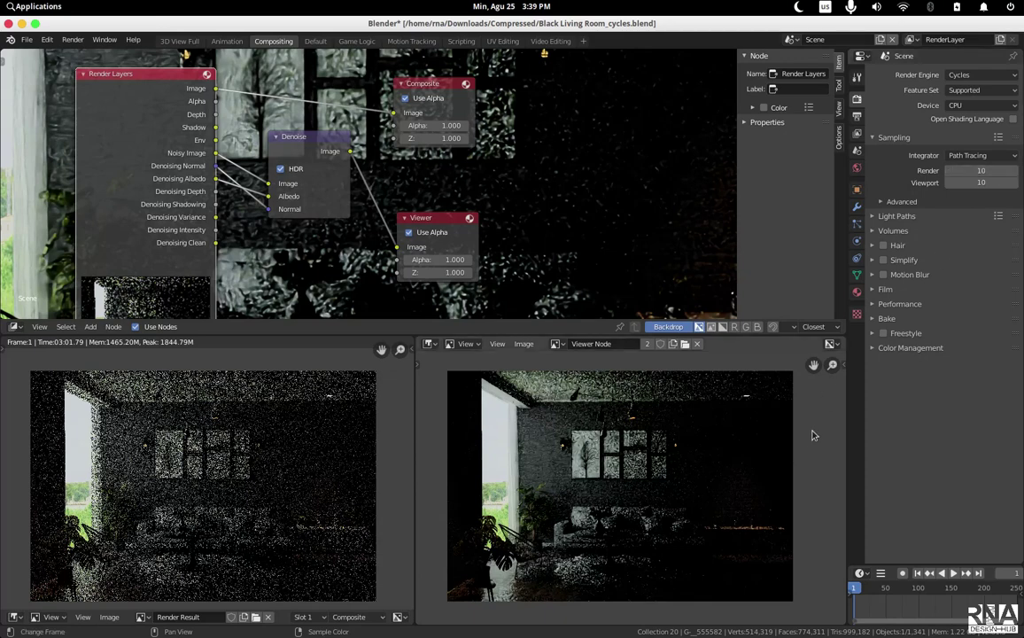
click(71, 42)
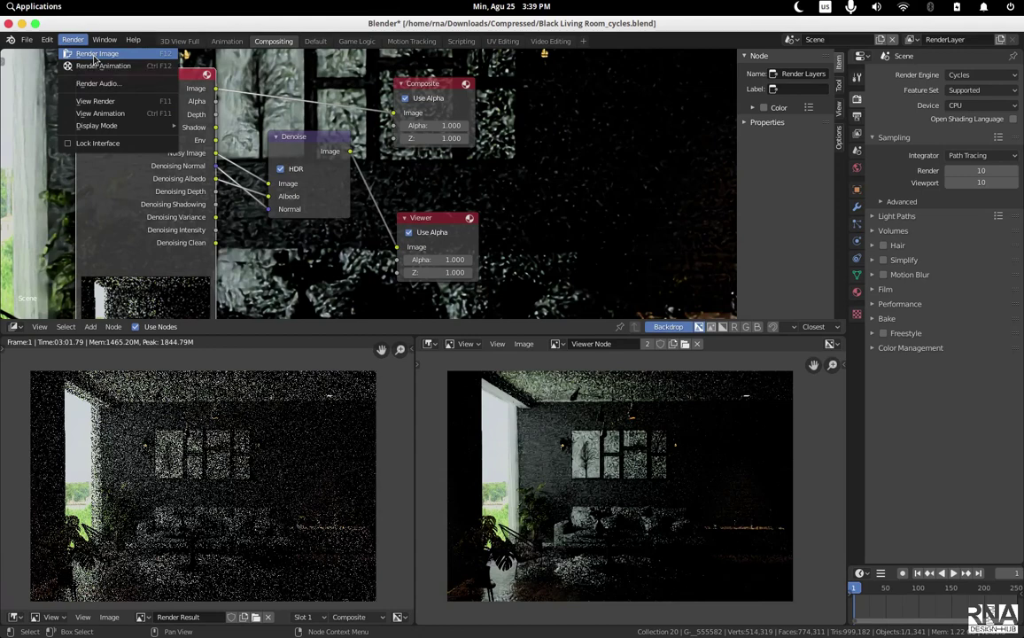
click(95, 56)
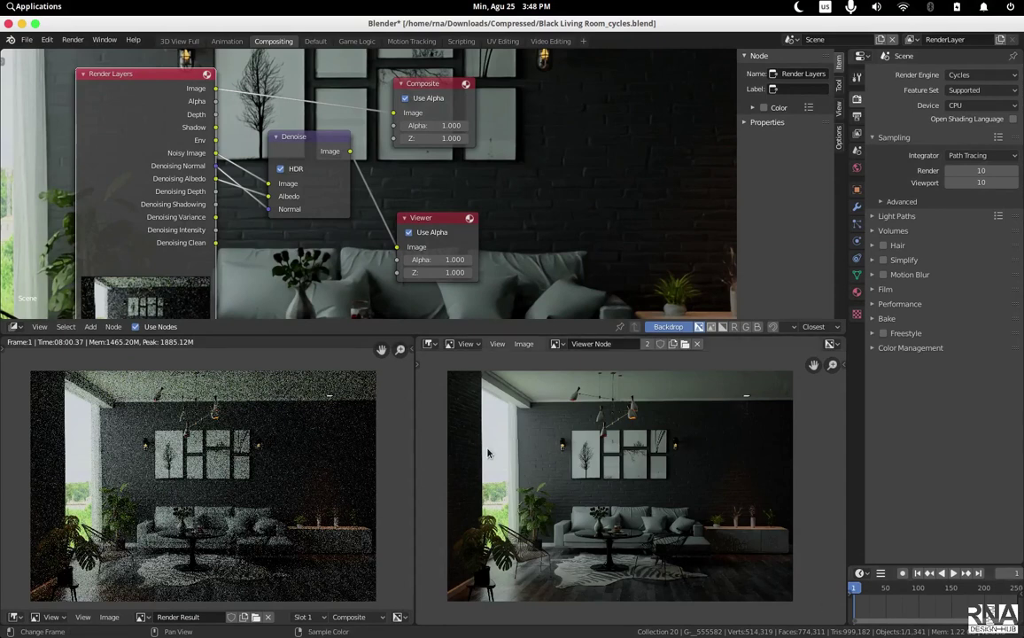
Change the Sampling Render value from 10 to 30.
click(987, 171)
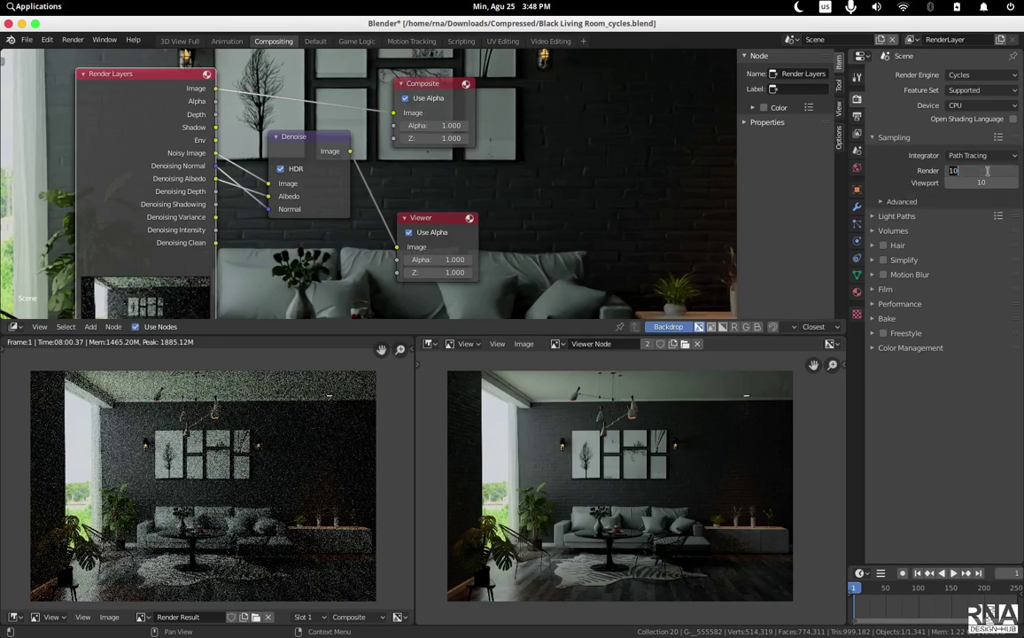
text(30)
key(Return)
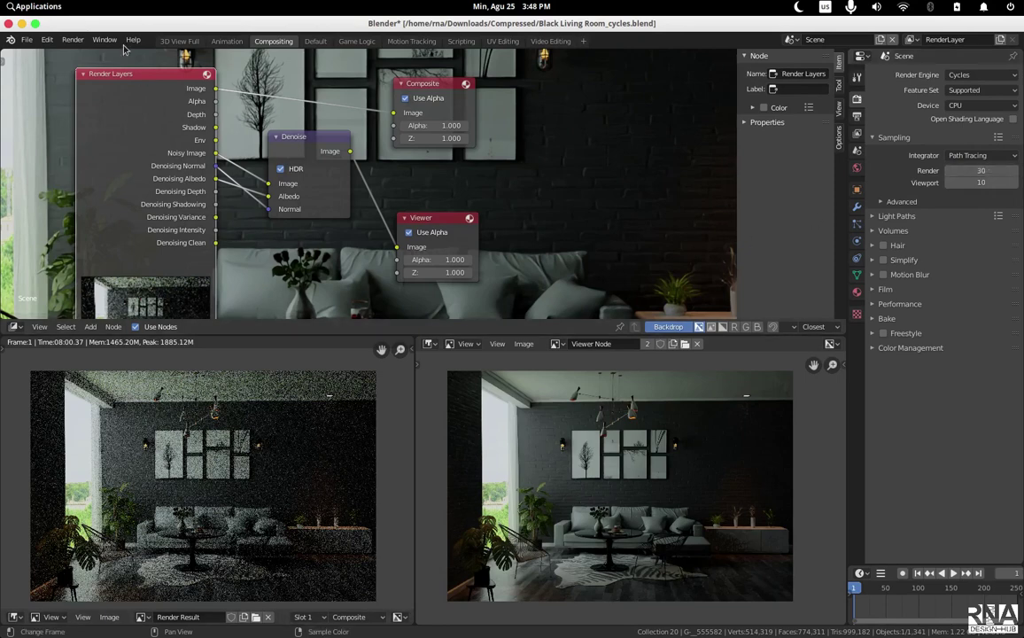
Start a new render of the living room frame at 30 samples.
click(72, 40)
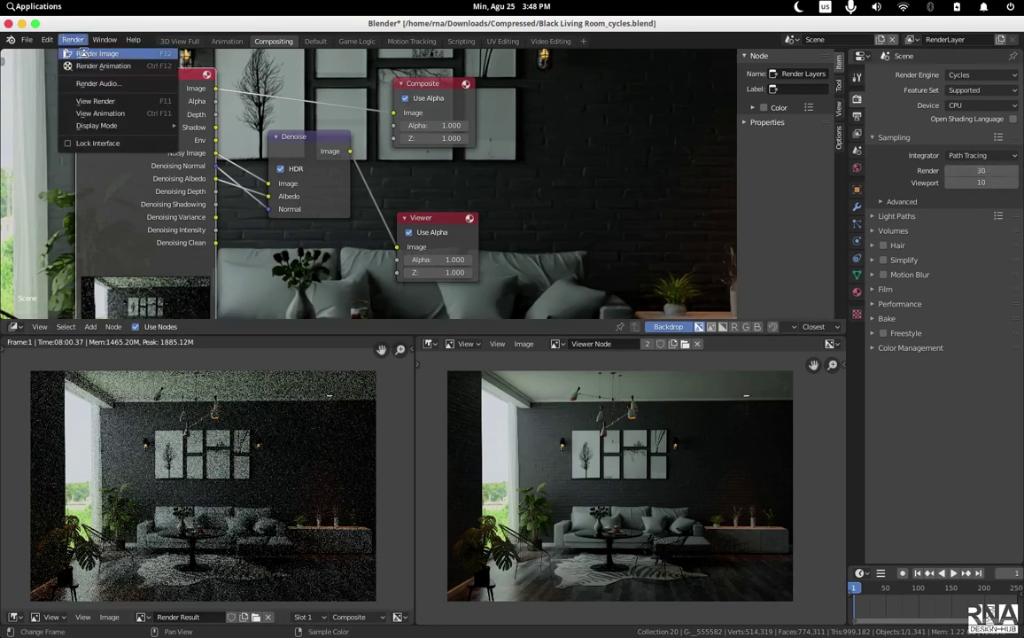
click(83, 54)
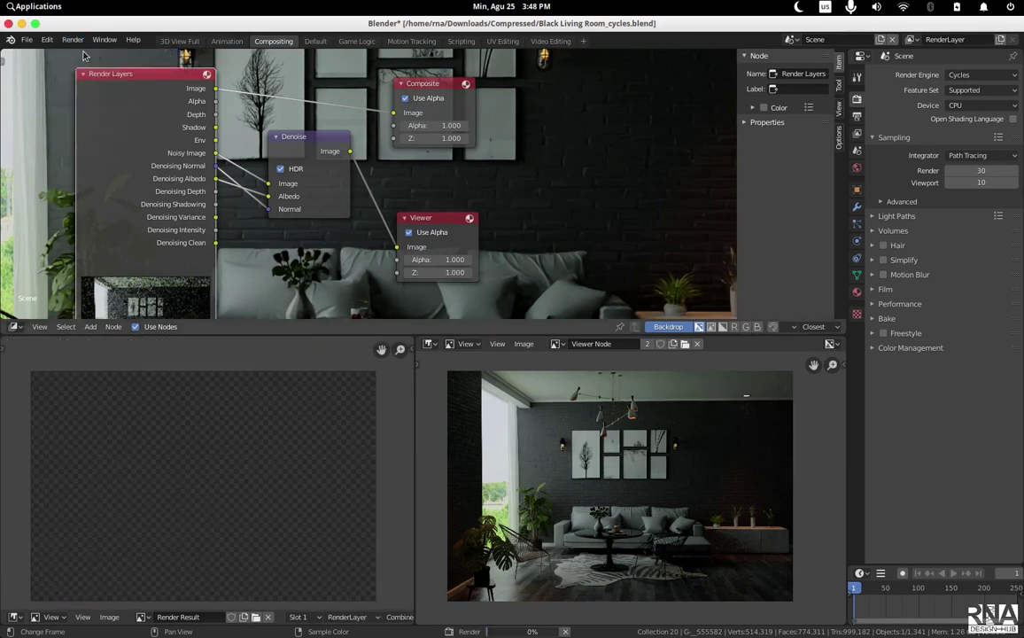